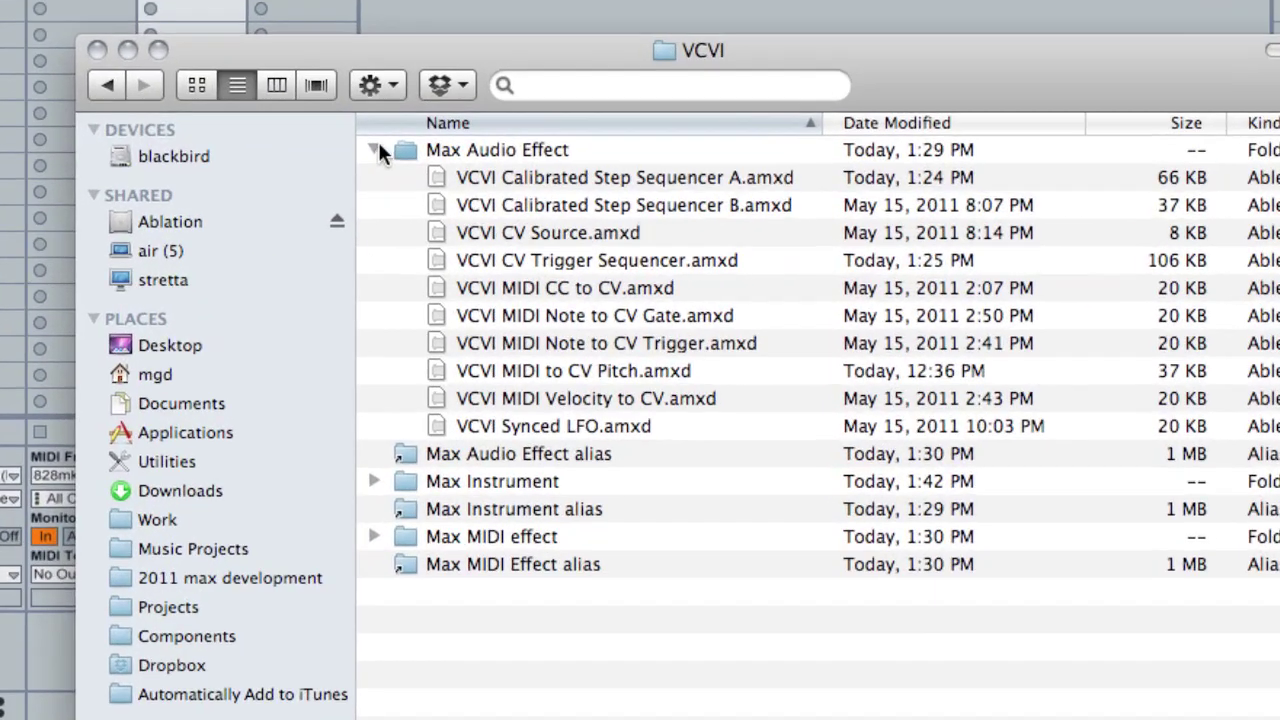
# In Finder, show the VCVI Max Audio Effect, Max Instrument and Max MIDI Effect aliases and list the audio effect devices.
pyautogui.click(611, 225)
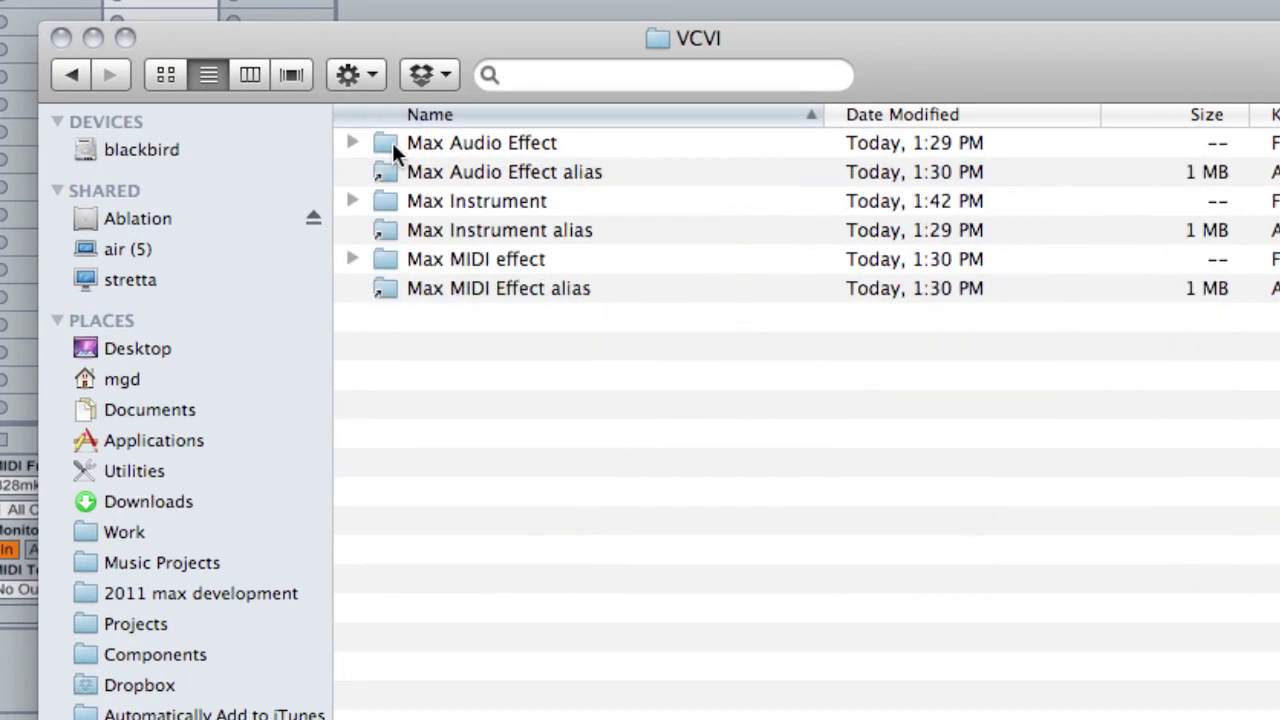
pyautogui.click(475, 178)
pyautogui.click(468, 230)
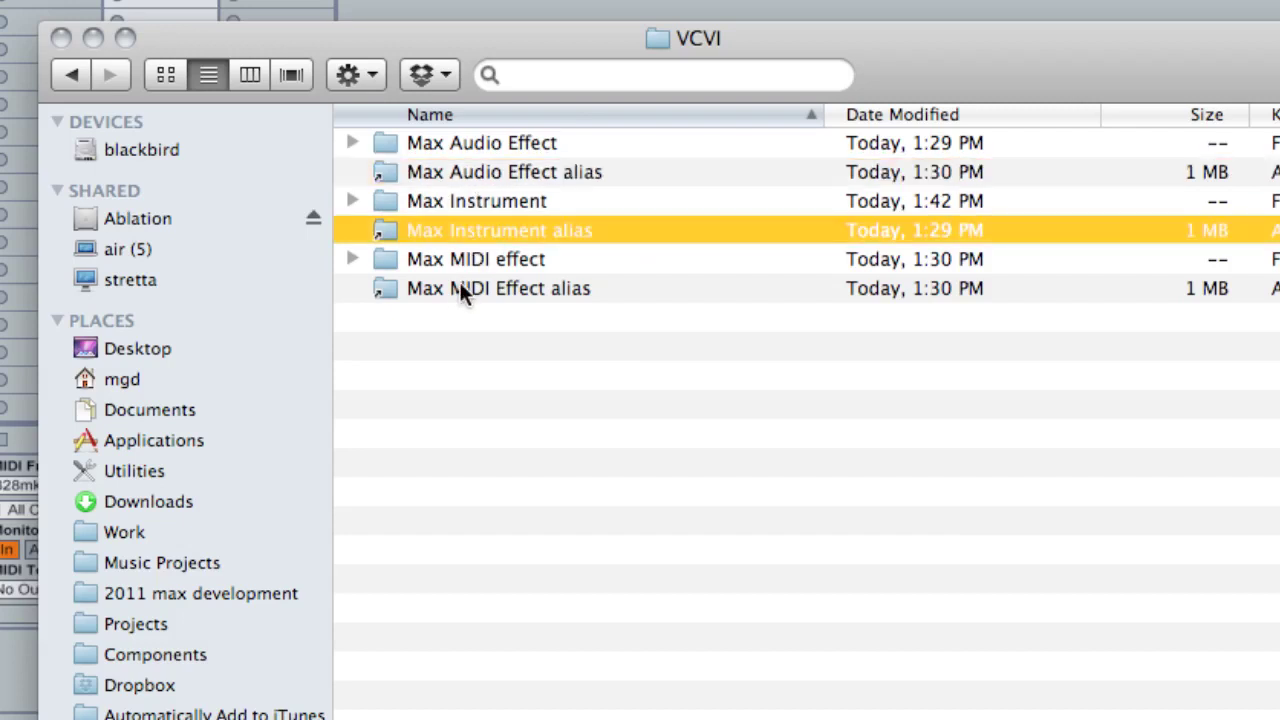
pyautogui.click(460, 286)
pyautogui.click(467, 229)
pyautogui.doubleClick(474, 140)
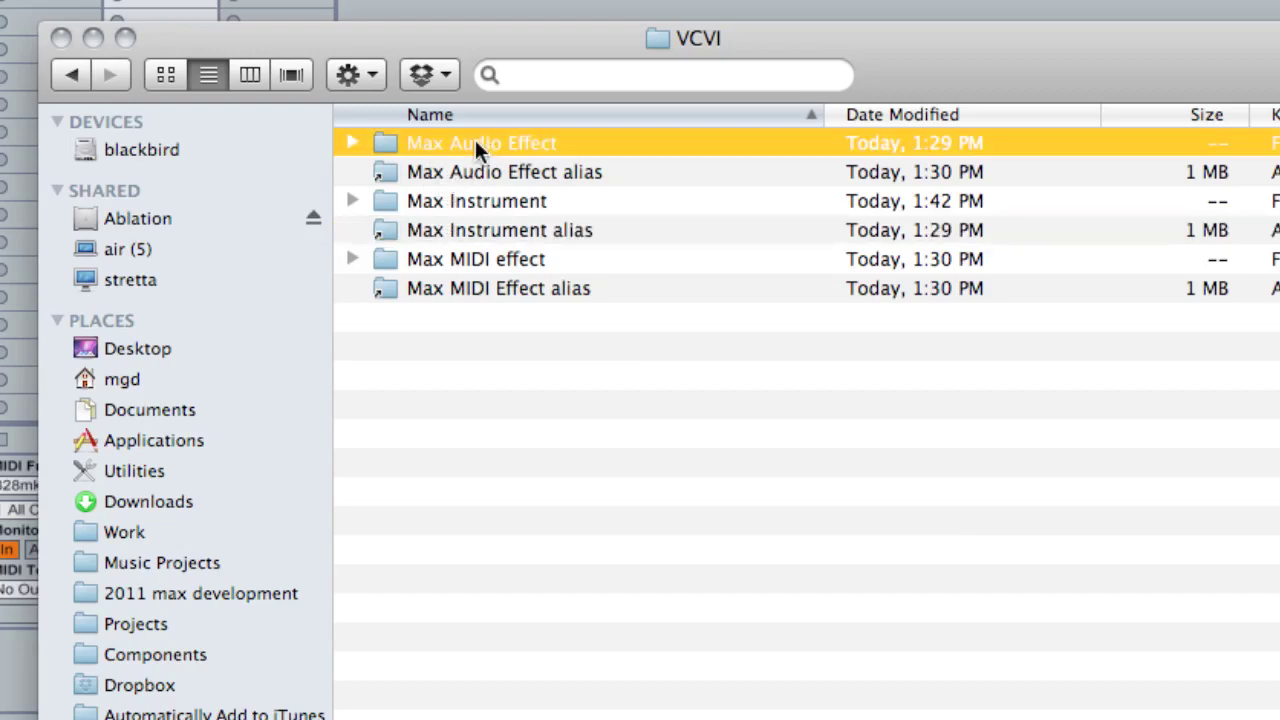
pyautogui.press('super+Up')
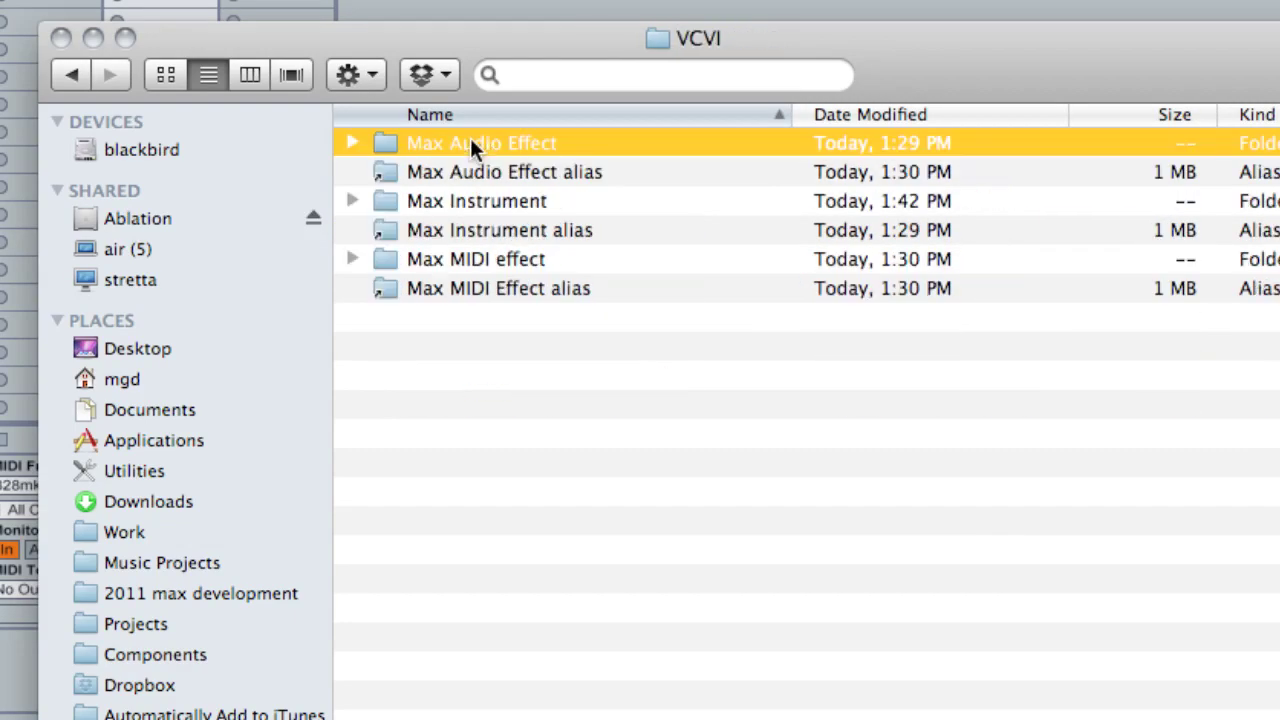
pyautogui.press('Right')
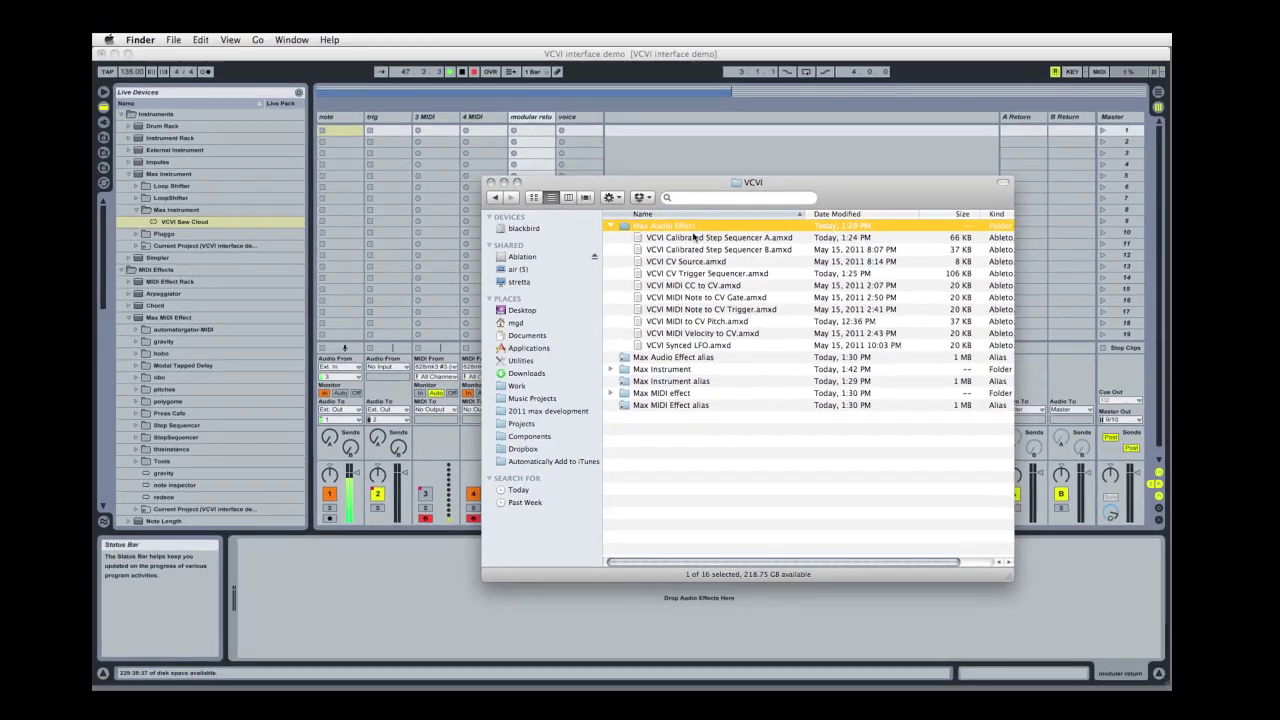
# Bring the VCVI interface demo set forward and cycle through the note, trig and fifth tracks.
pyautogui.click(663, 106)
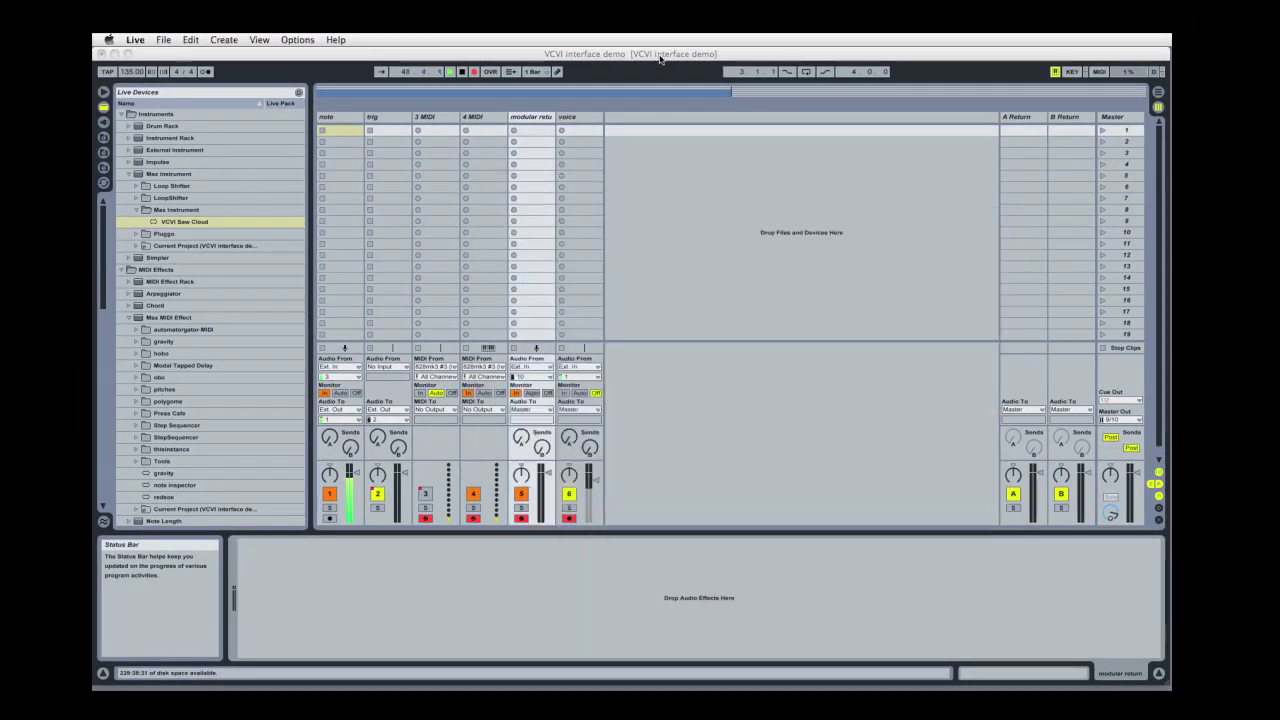
pyautogui.click(335, 116)
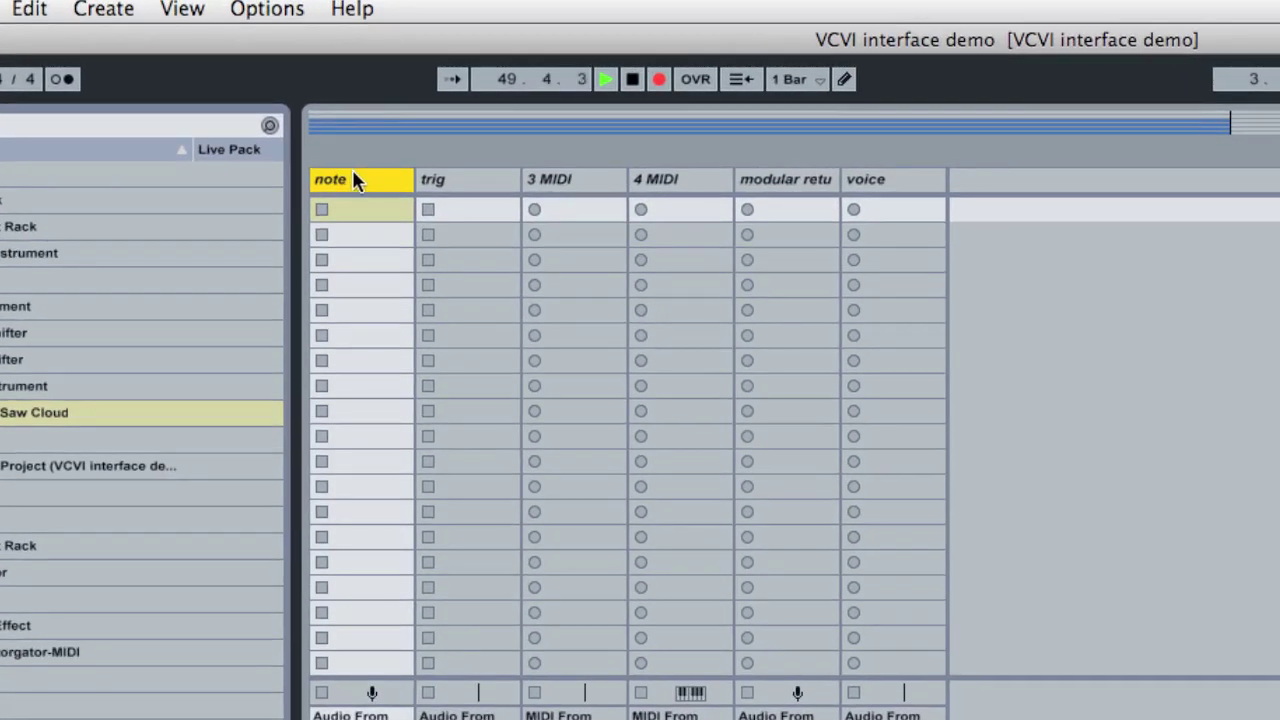
pyautogui.click(460, 182)
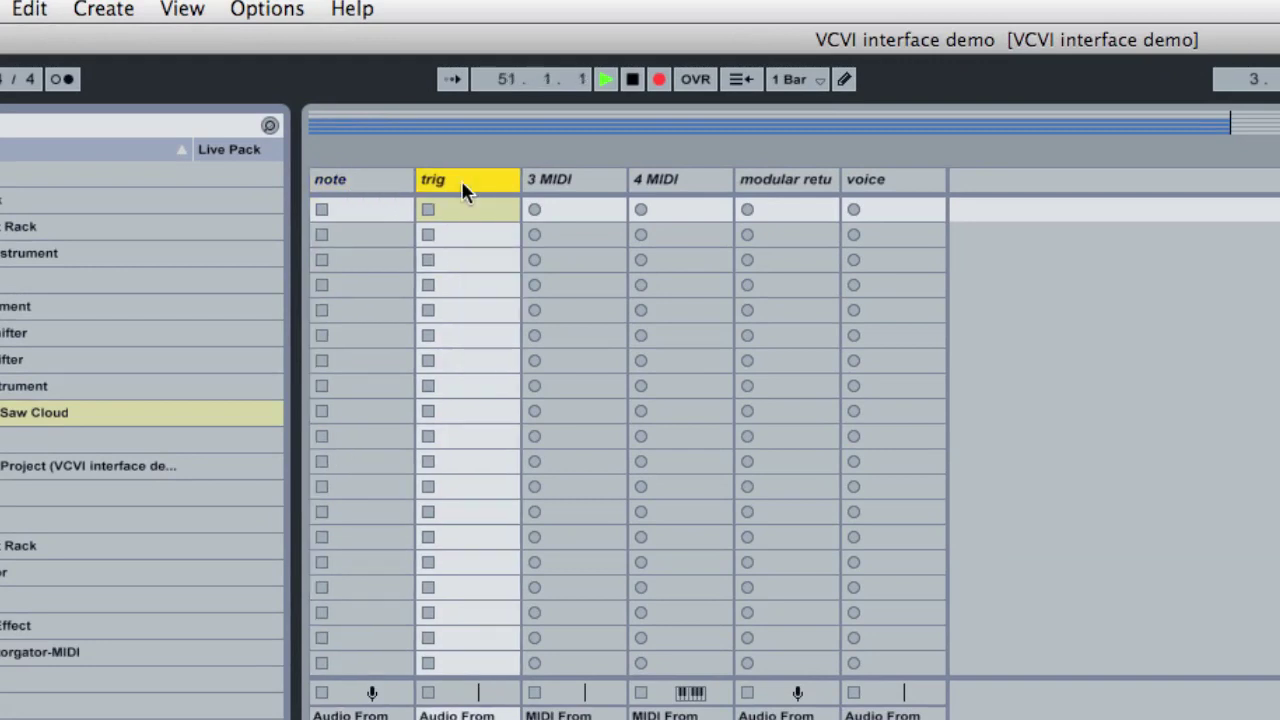
pyautogui.click(792, 186)
pyautogui.click(338, 183)
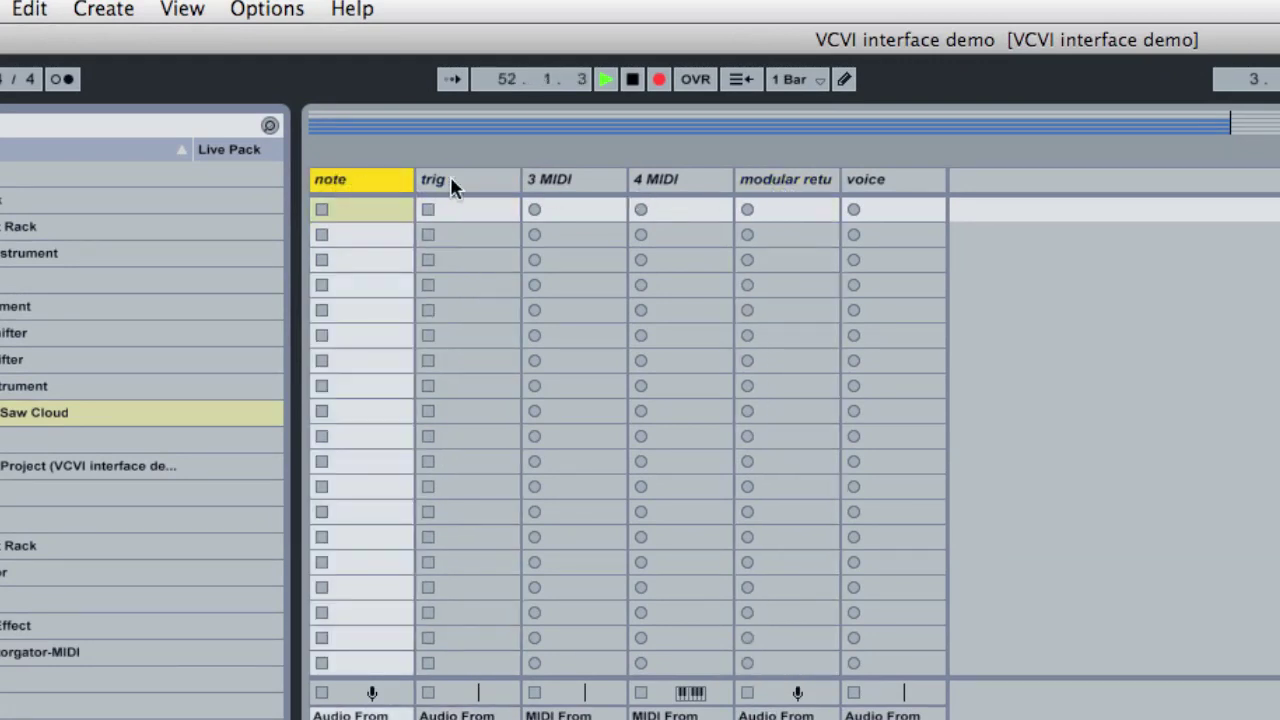
pyautogui.click(432, 180)
pyautogui.click(792, 180)
pyautogui.click(314, 183)
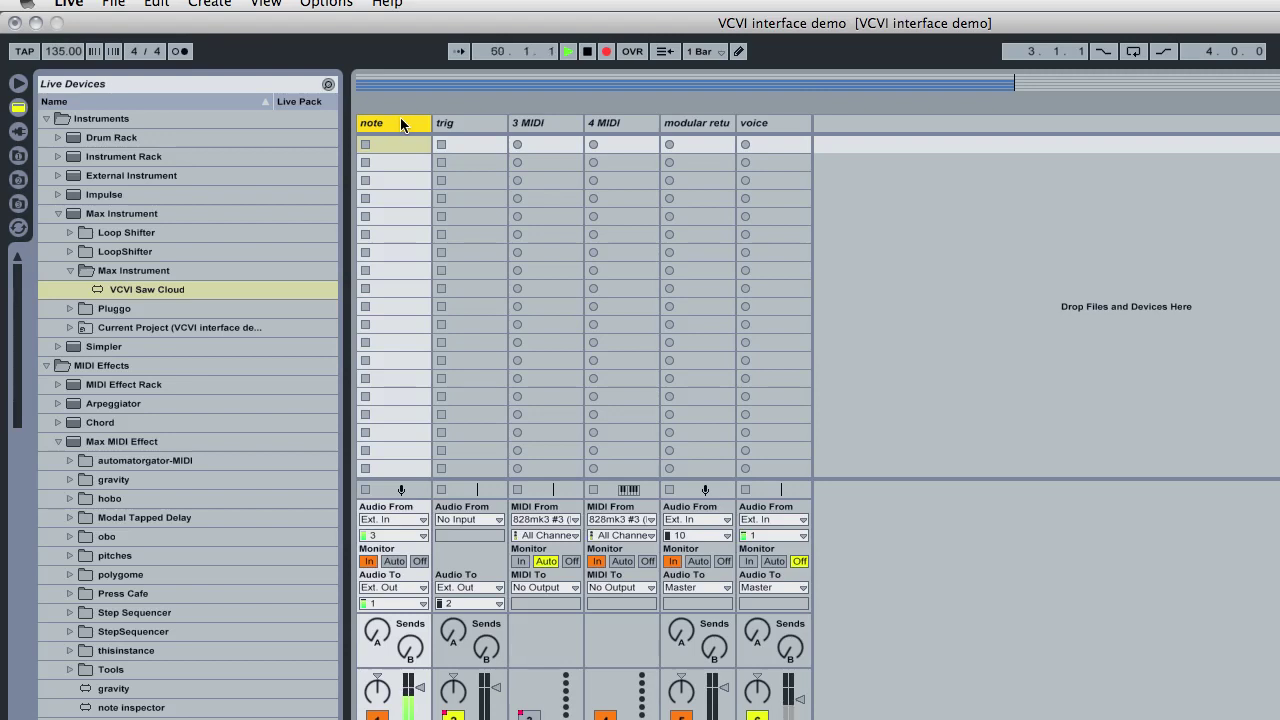
# Show the trig and fifth track routings, ending on the note track routed Ext. In 3 to Ext. Out 1.
pyautogui.click(468, 128)
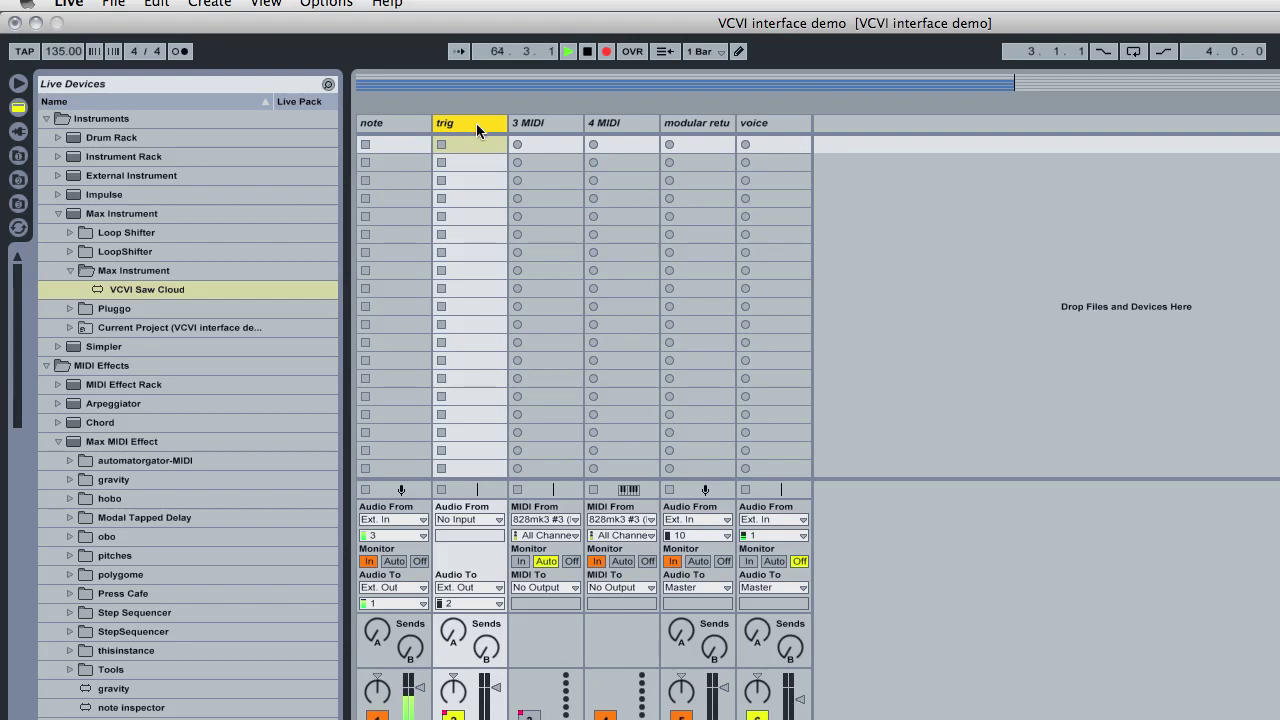
pyautogui.click(710, 123)
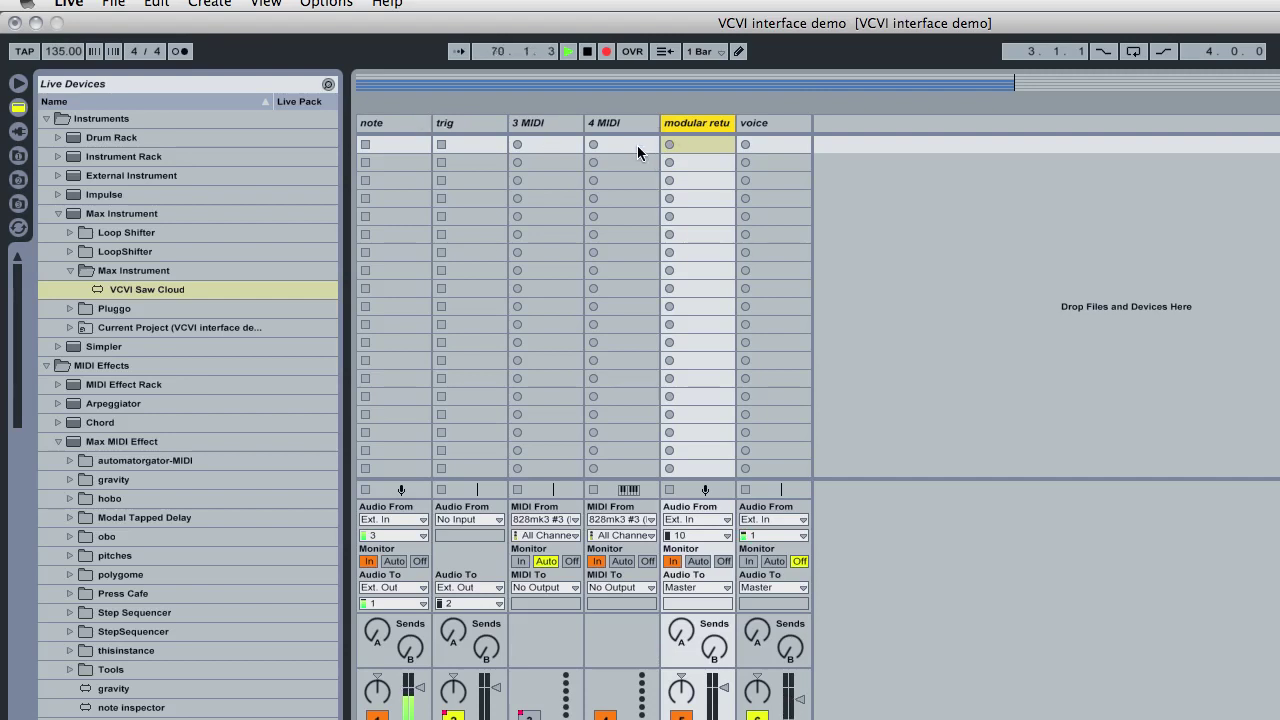
pyautogui.click(415, 127)
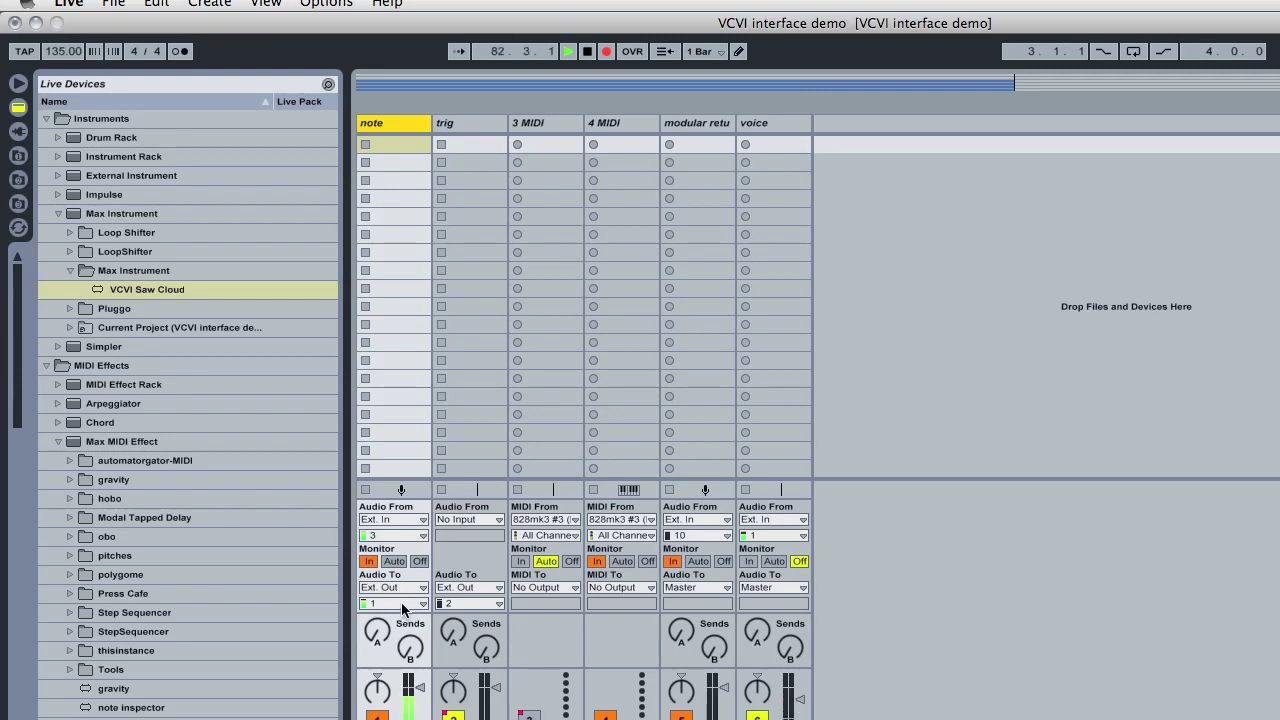
pyautogui.click(465, 122)
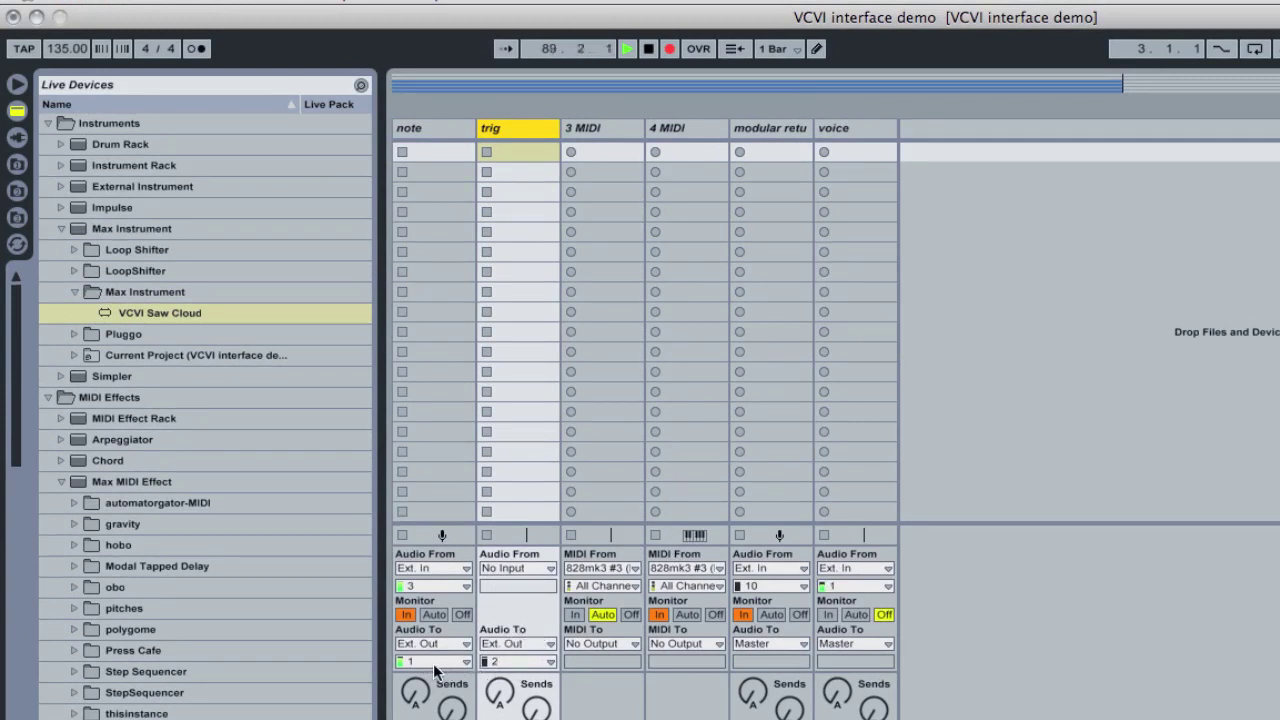
pyautogui.click(420, 130)
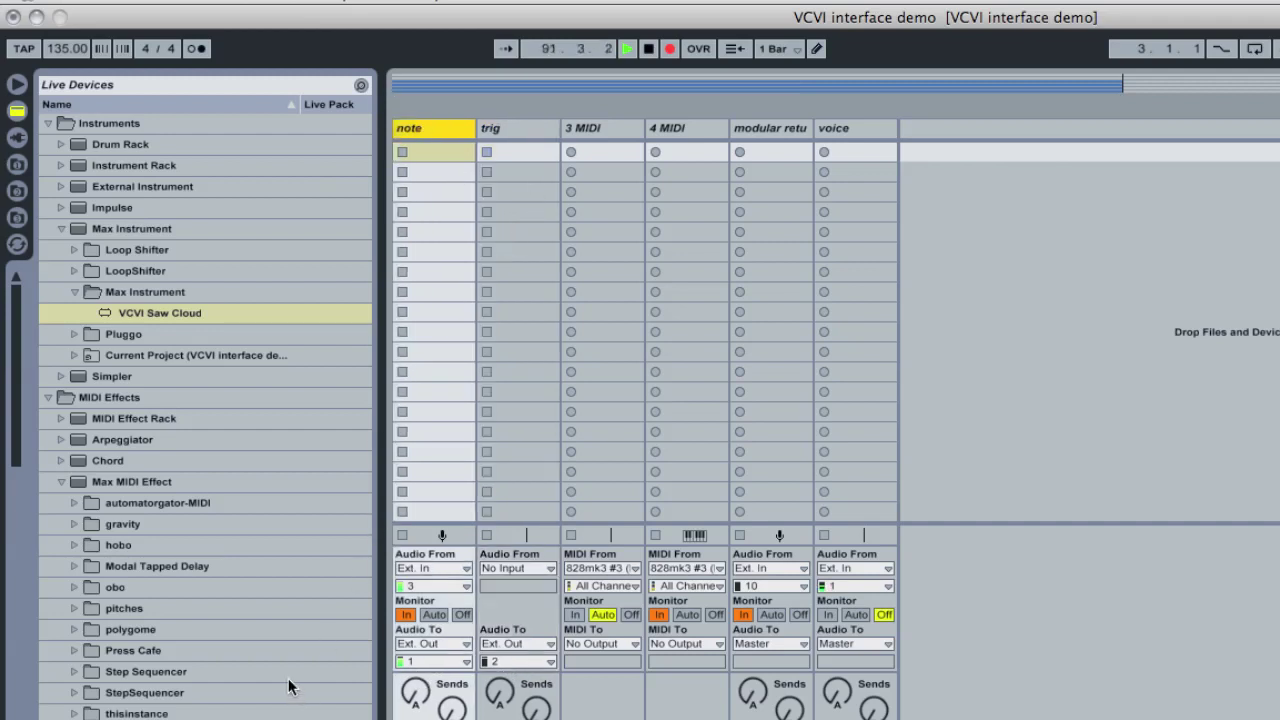
# Drop VCVI Calibrated Step Sequencer A from Max Audio Effect onto the note track and run its calibration.
pyautogui.scroll(-10, 300, 475)
pyautogui.scroll(-10, 303, 432)
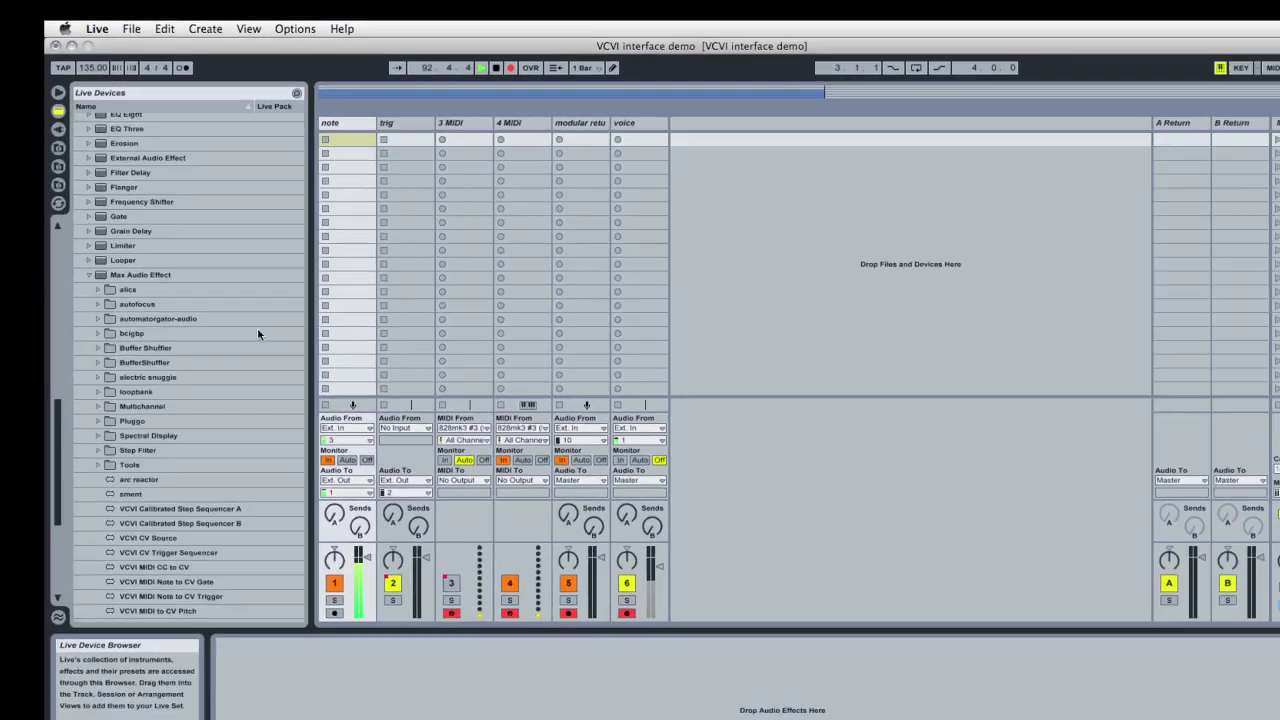
pyautogui.scroll(-6, 250, 315)
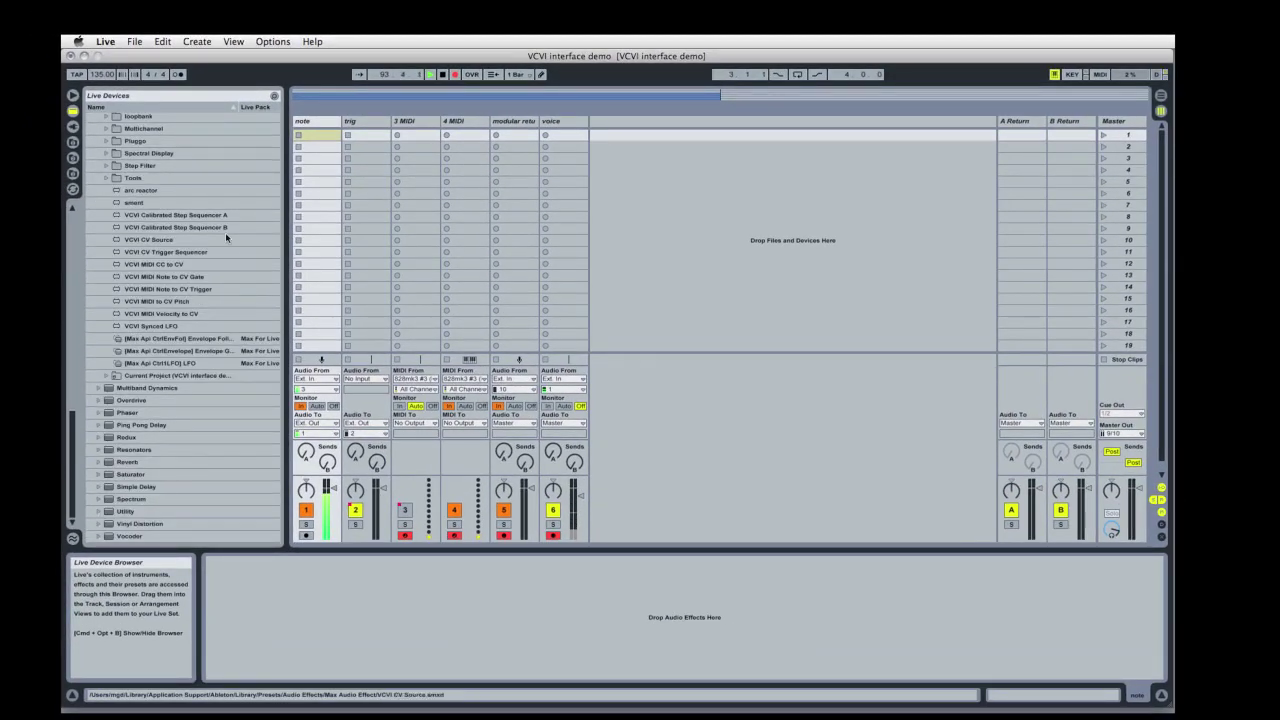
pyautogui.moveTo(168, 216); pyautogui.dragTo(296, 618)
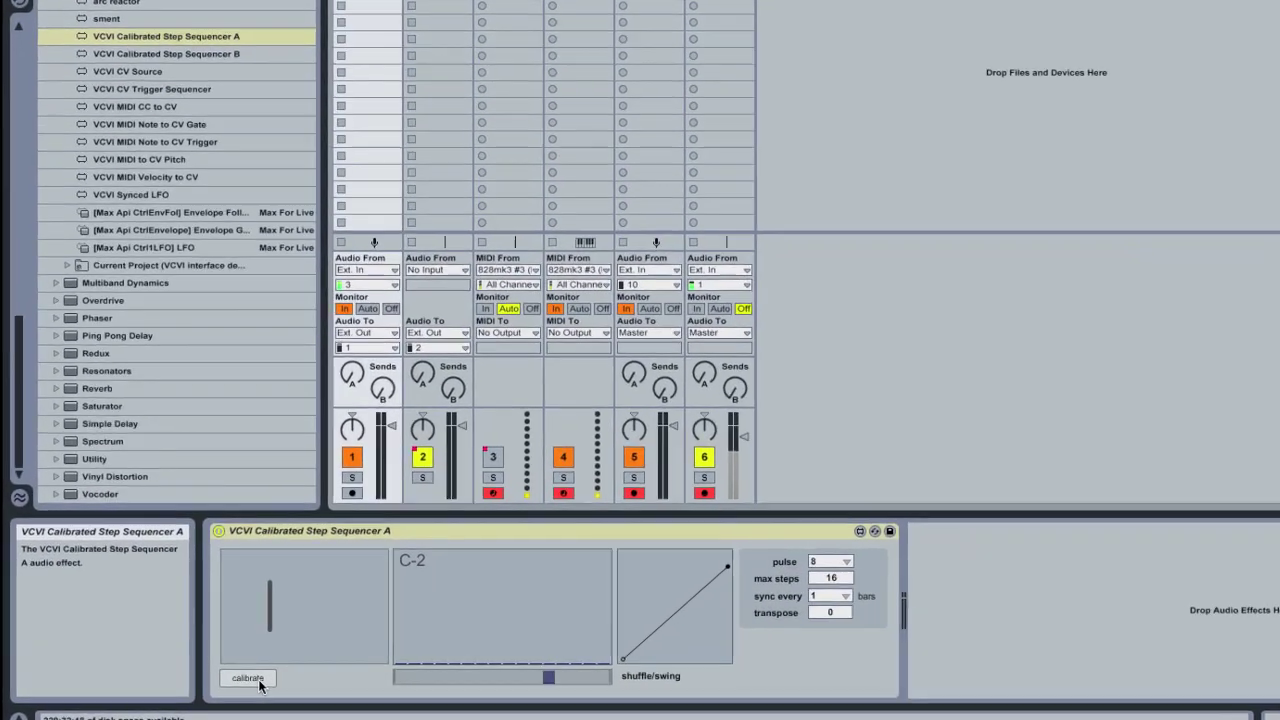
pyautogui.click(257, 681)
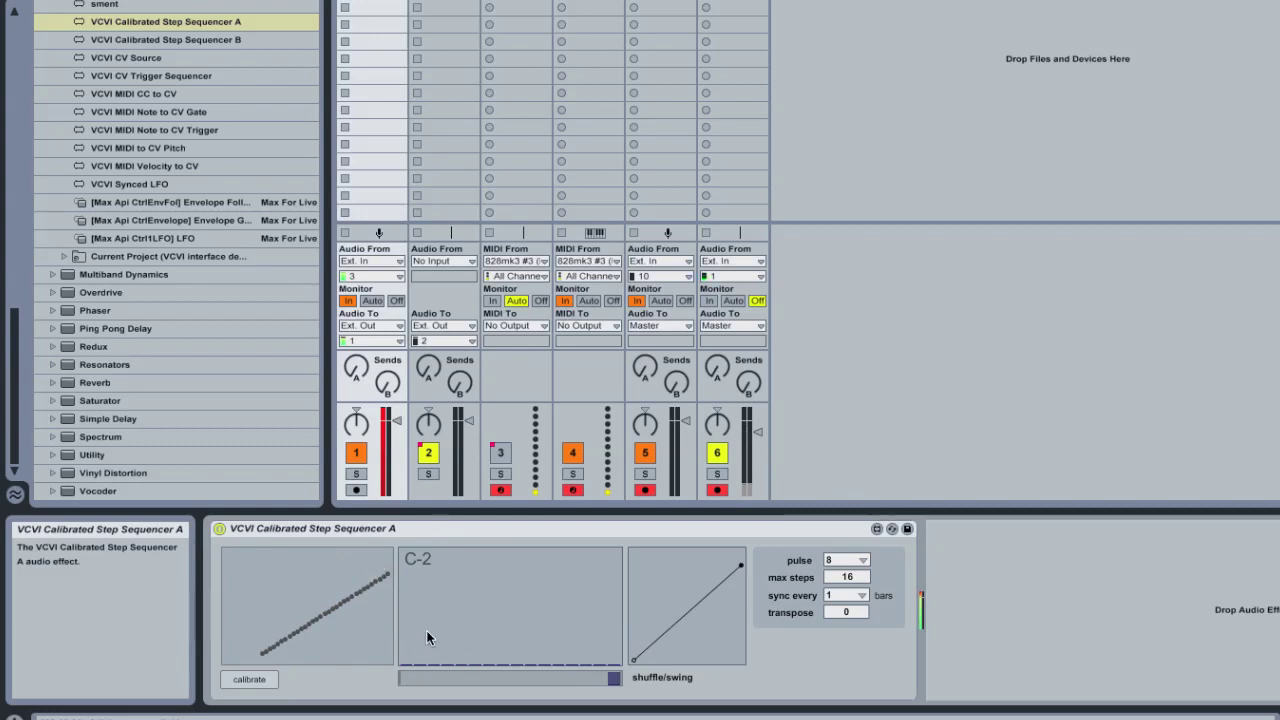
# Draw varied step values across all 16 steps of Step Sequencer A, then select the trig track.
pyautogui.moveTo(407, 617)
pyautogui.mouseDown()
pyautogui.moveTo(565, 626)
pyautogui.moveTo(640, 594)
pyautogui.mouseUp()
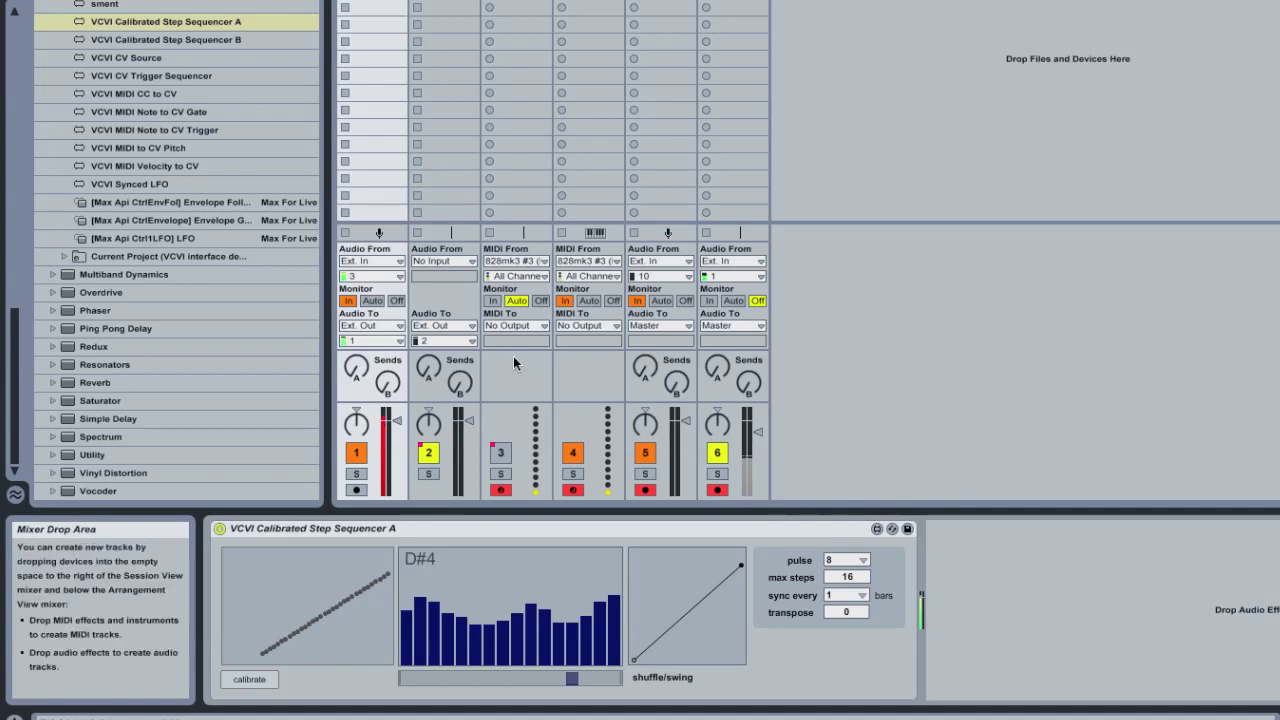
pyautogui.click(440, 232)
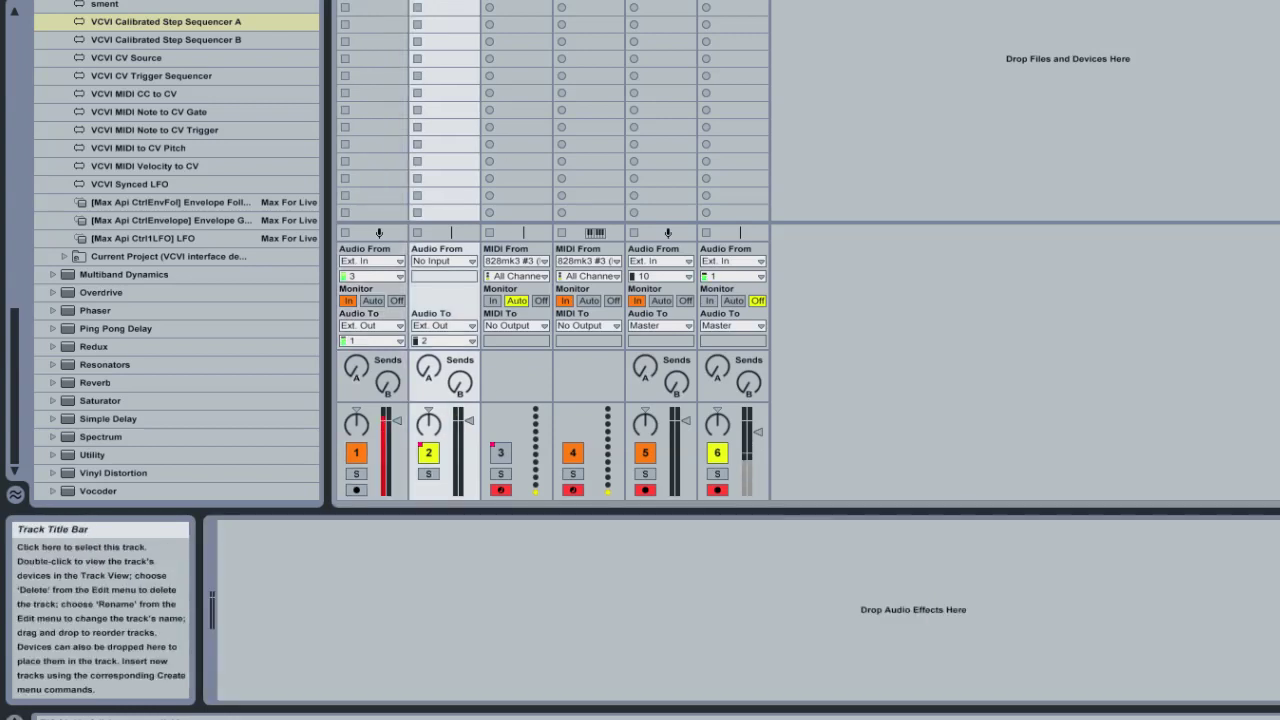
# Load VCVI CV Trigger Sequencer onto the trig track and turn on steps 1, 2, 12, 15 and 16.
pyautogui.click(150, 77)
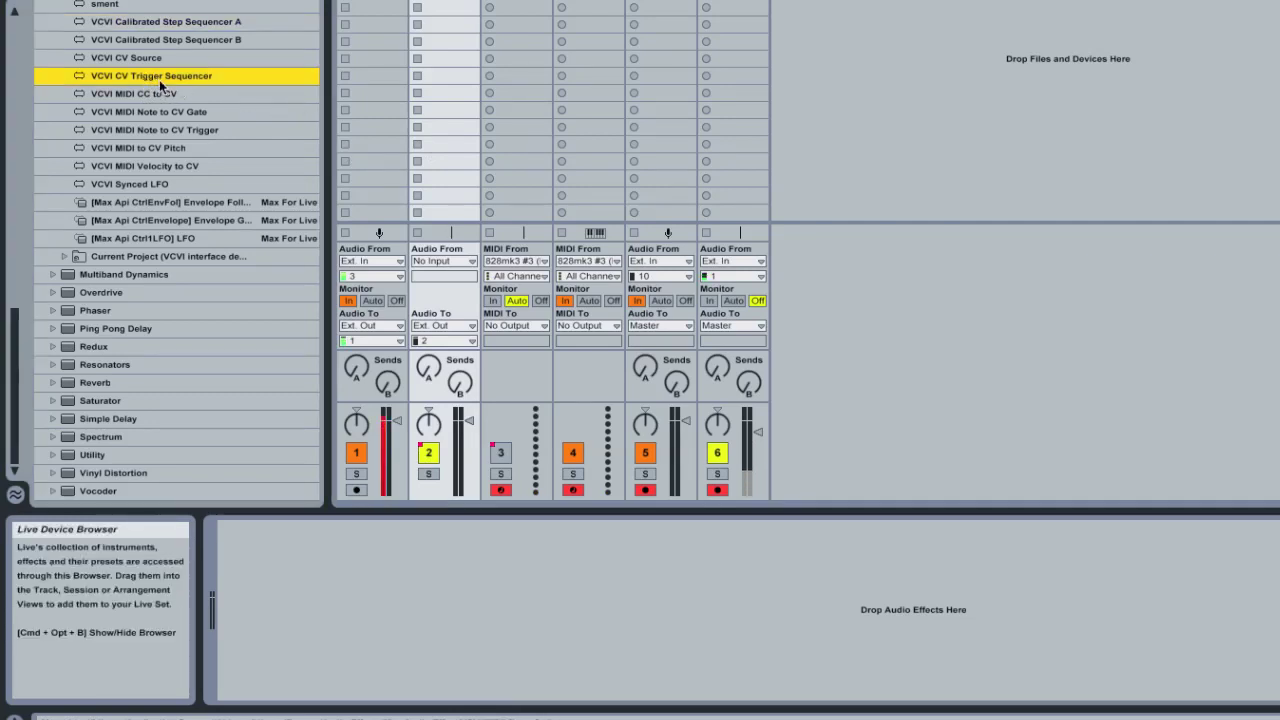
pyautogui.moveTo(147, 82); pyautogui.dragTo(289, 578)
pyautogui.click(366, 578)
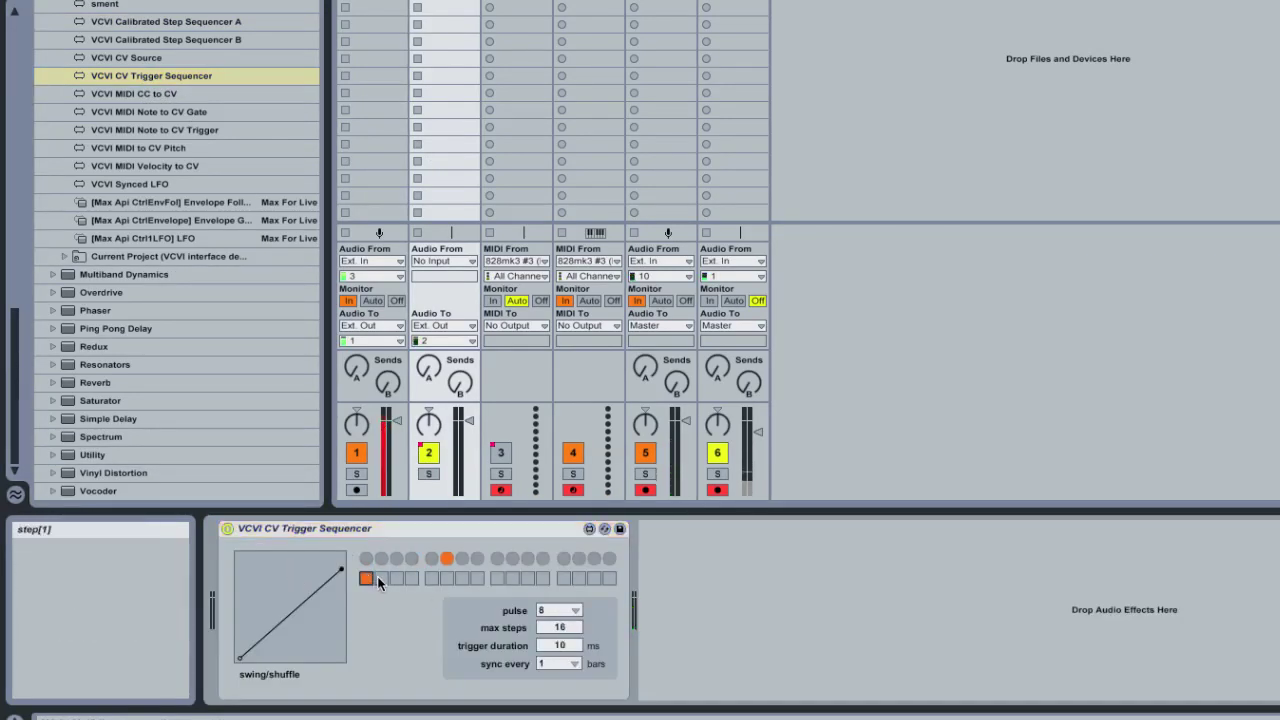
pyautogui.click(381, 578)
pyautogui.click(528, 578)
pyautogui.click(579, 578)
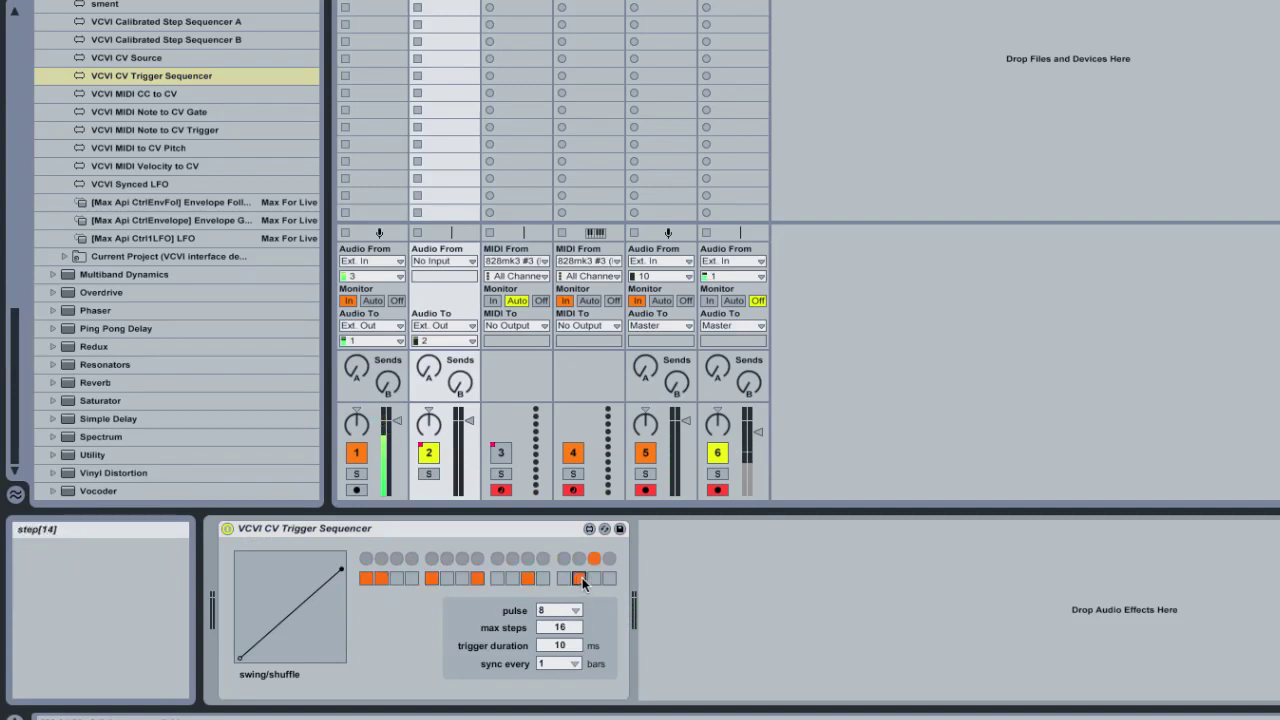
pyautogui.click(609, 578)
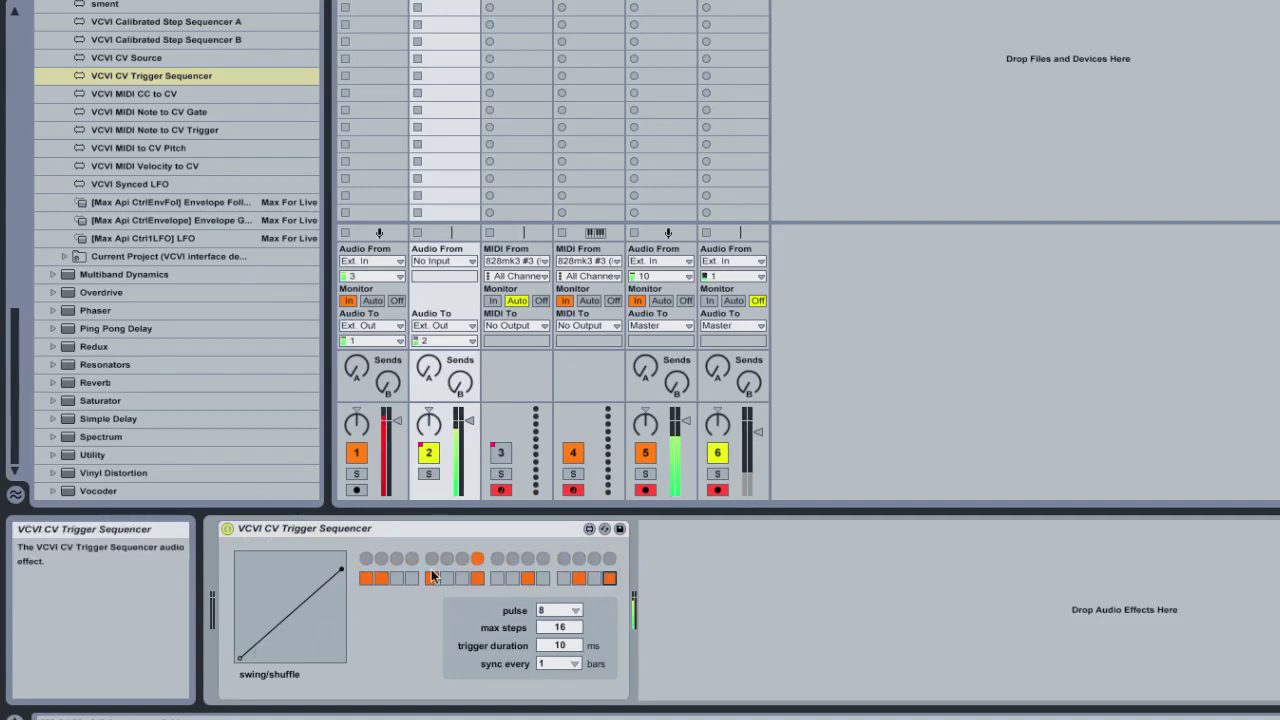
# Add steps 3, 13 and others to the trigger pattern, switch two off, then show Step Sequencer A.
pyautogui.click(397, 578)
pyautogui.click(543, 578)
pyautogui.click(497, 578)
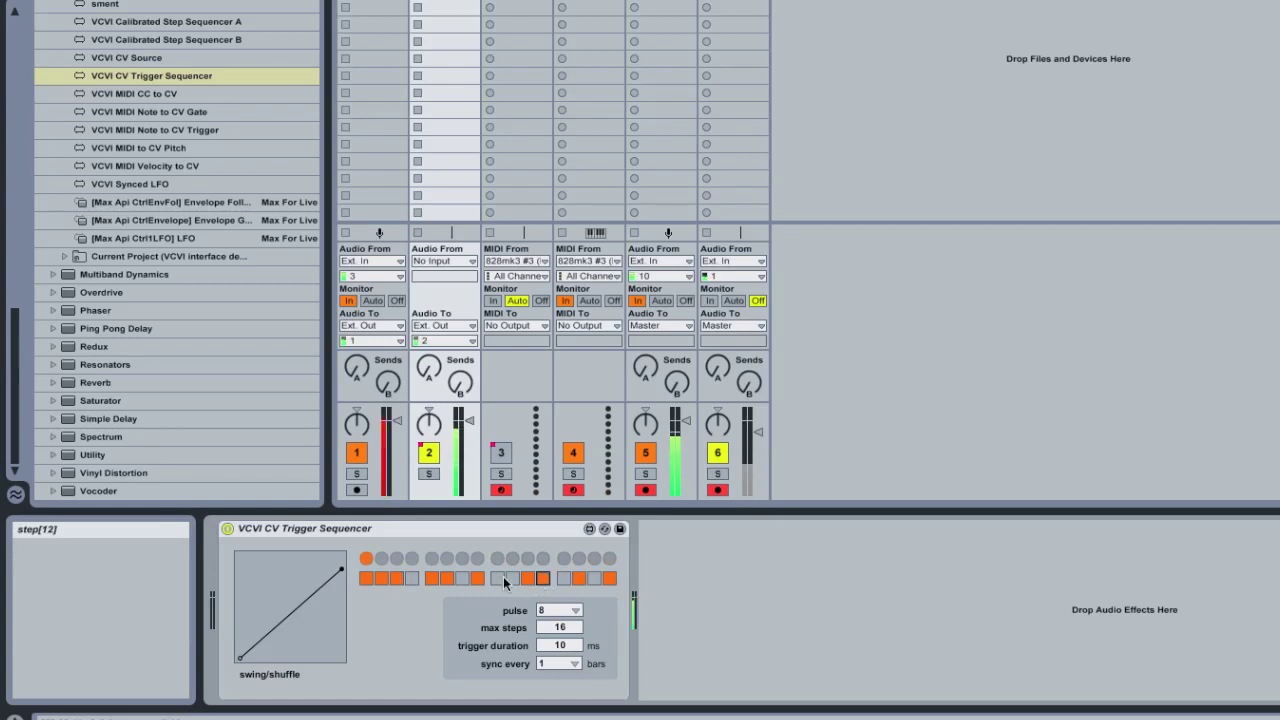
pyautogui.click(512, 578)
pyautogui.click(565, 578)
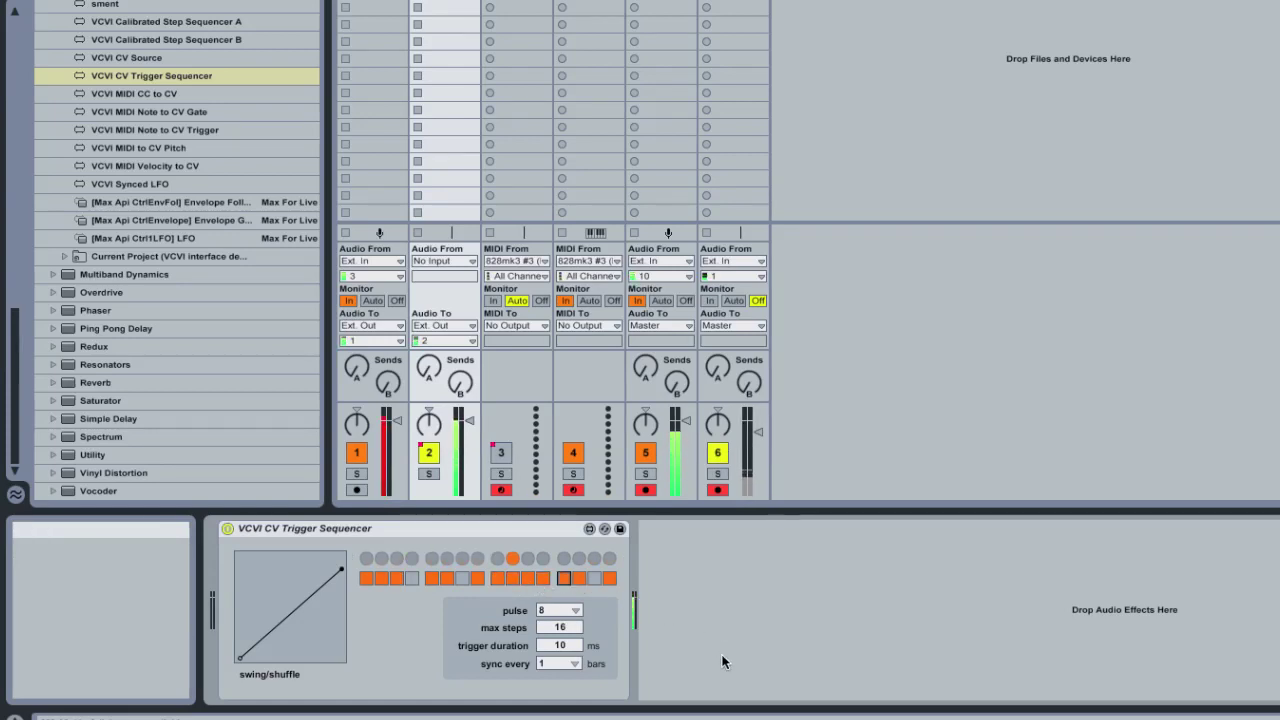
pyautogui.click(516, 577)
pyautogui.click(528, 578)
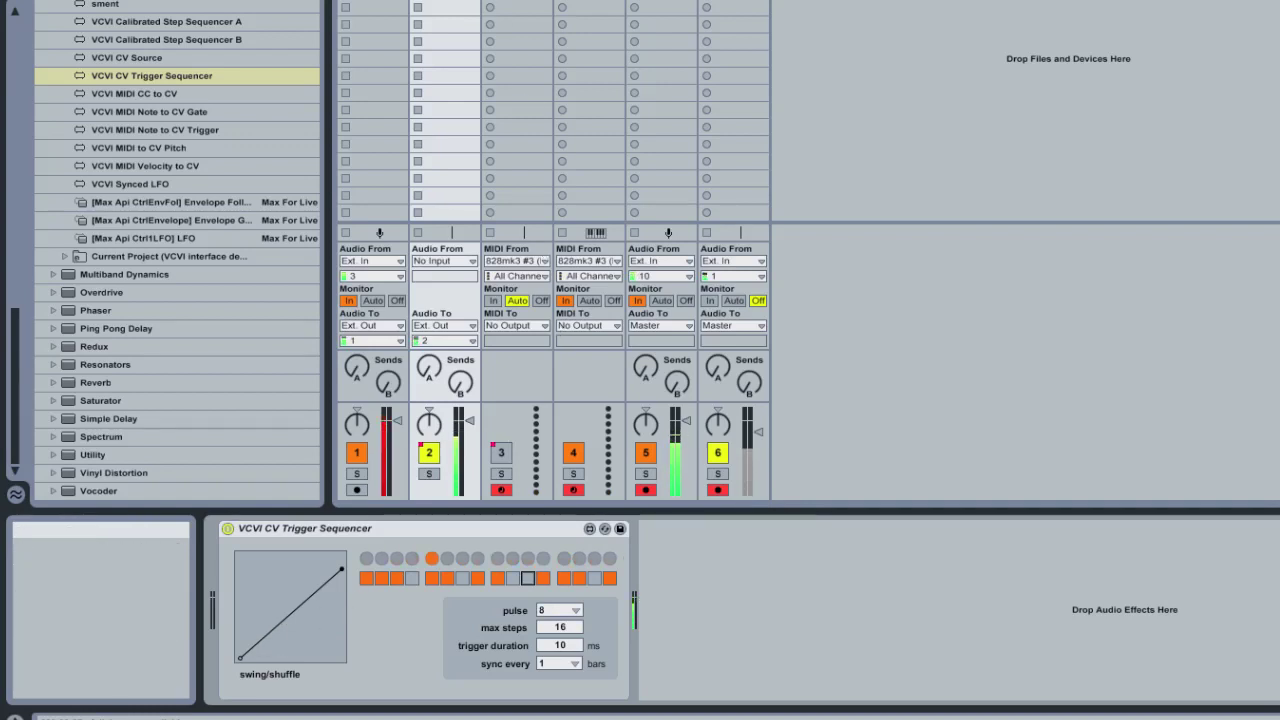
pyautogui.click(467, 420)
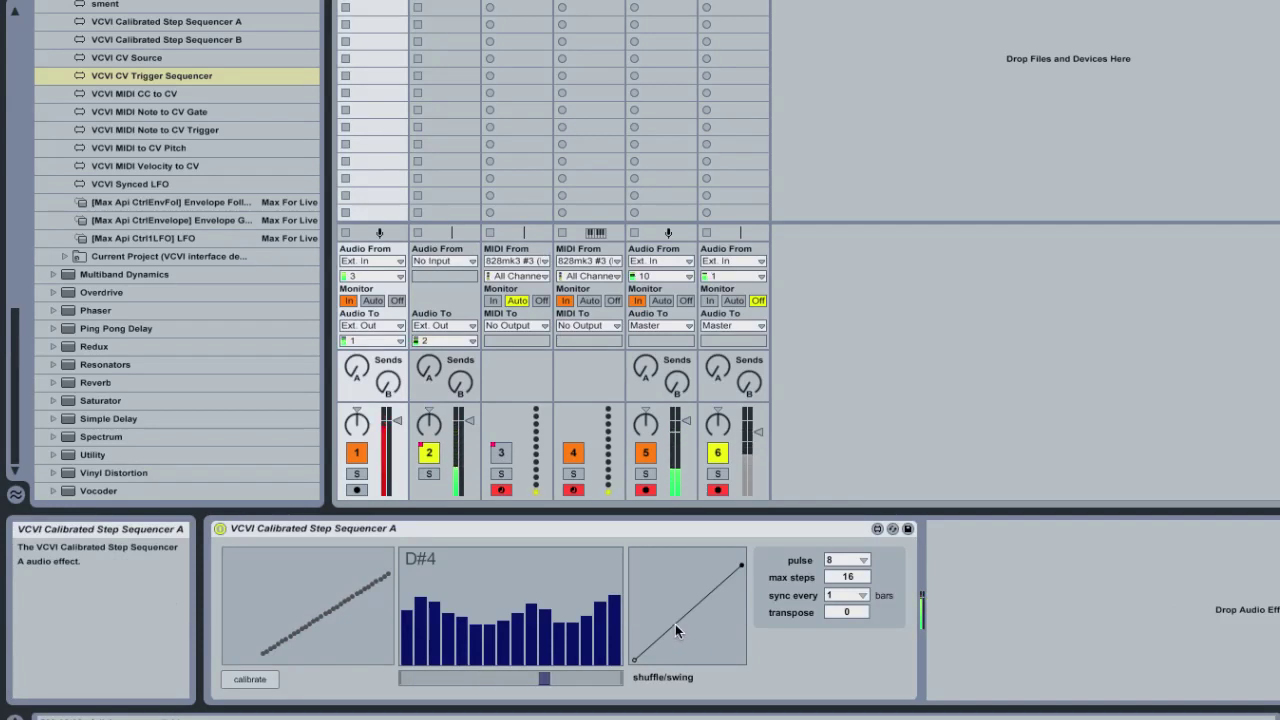
pyautogui.moveTo(675, 624); pyautogui.dragTo(679, 632)
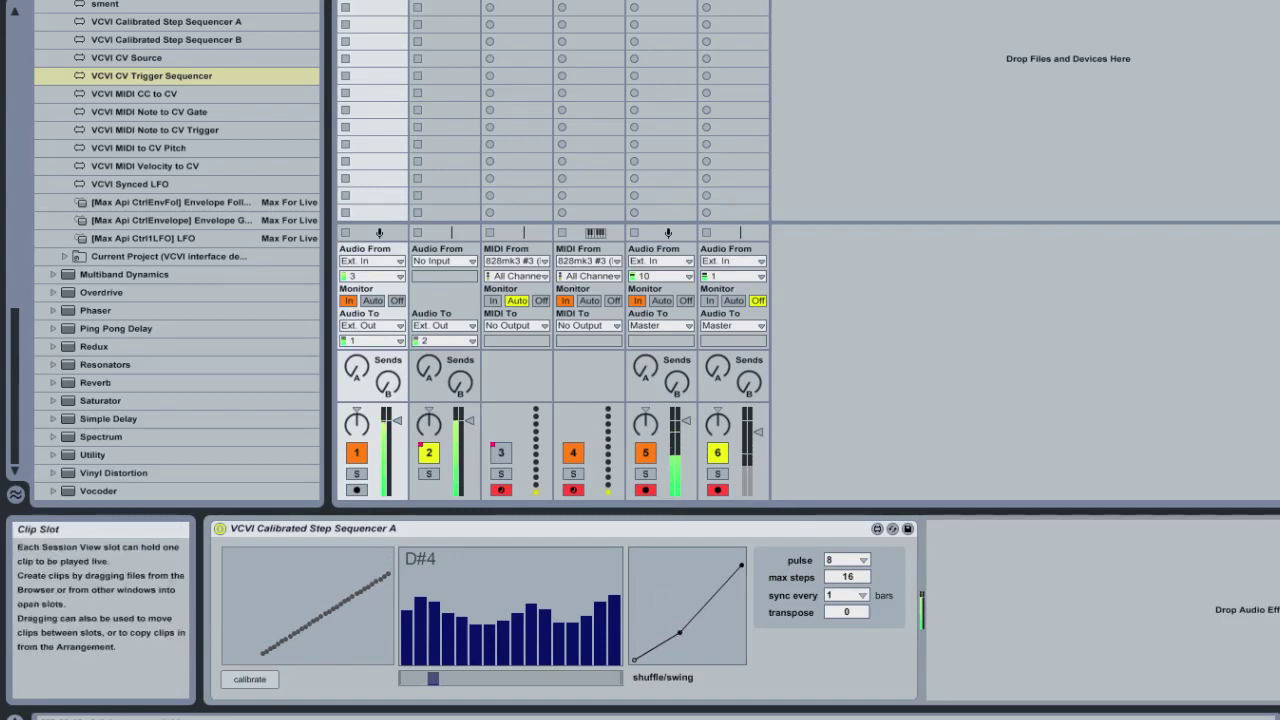
pyautogui.click(444, 4)
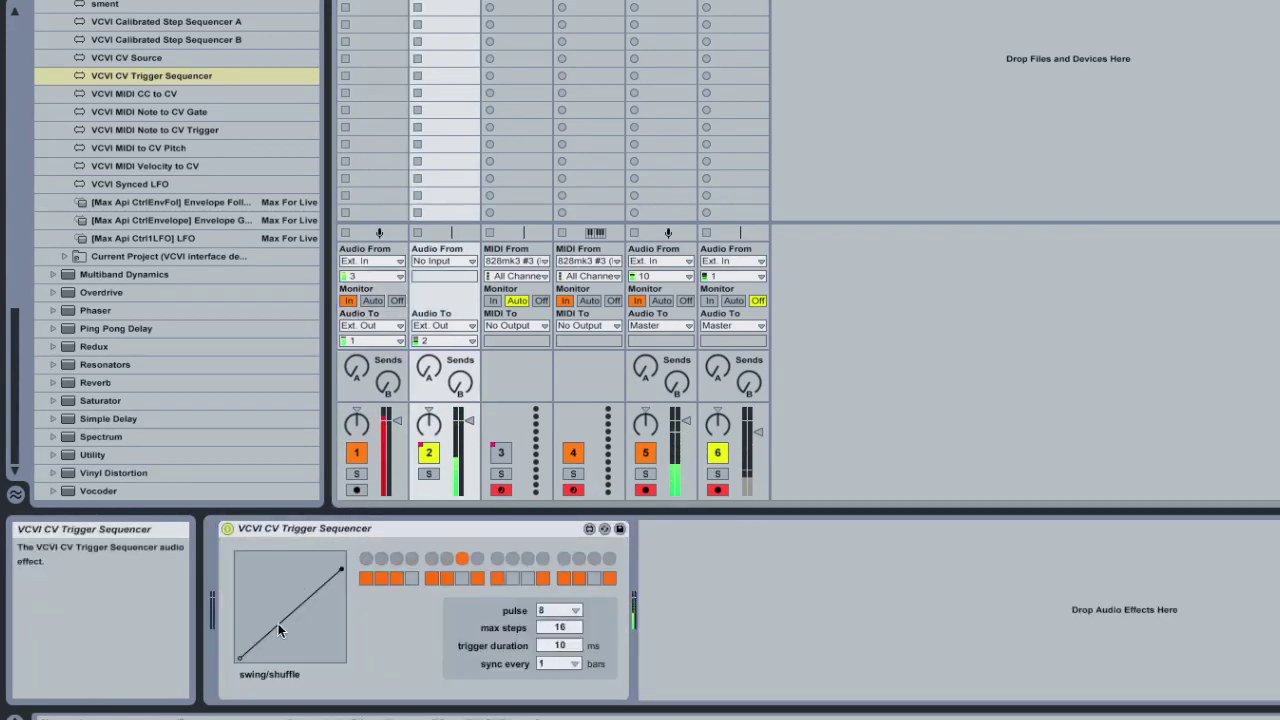
pyautogui.moveTo(278, 623); pyautogui.dragTo(280, 628)
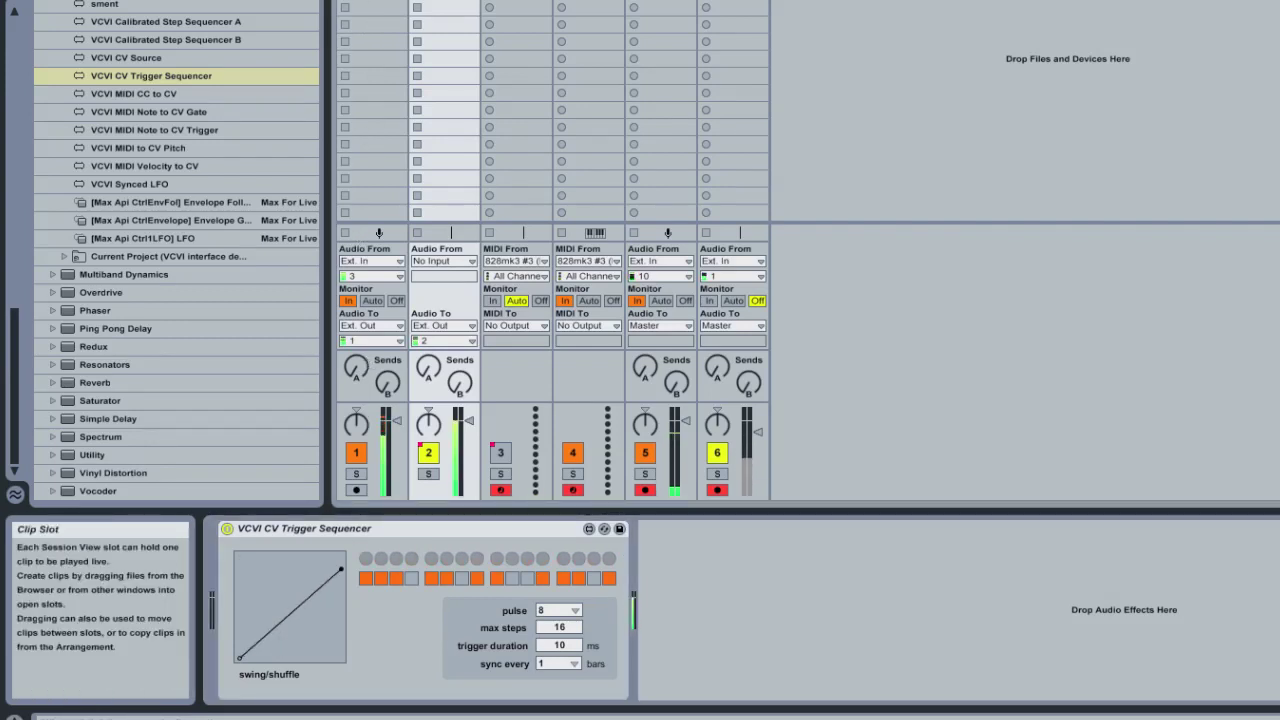
pyautogui.press('Left')
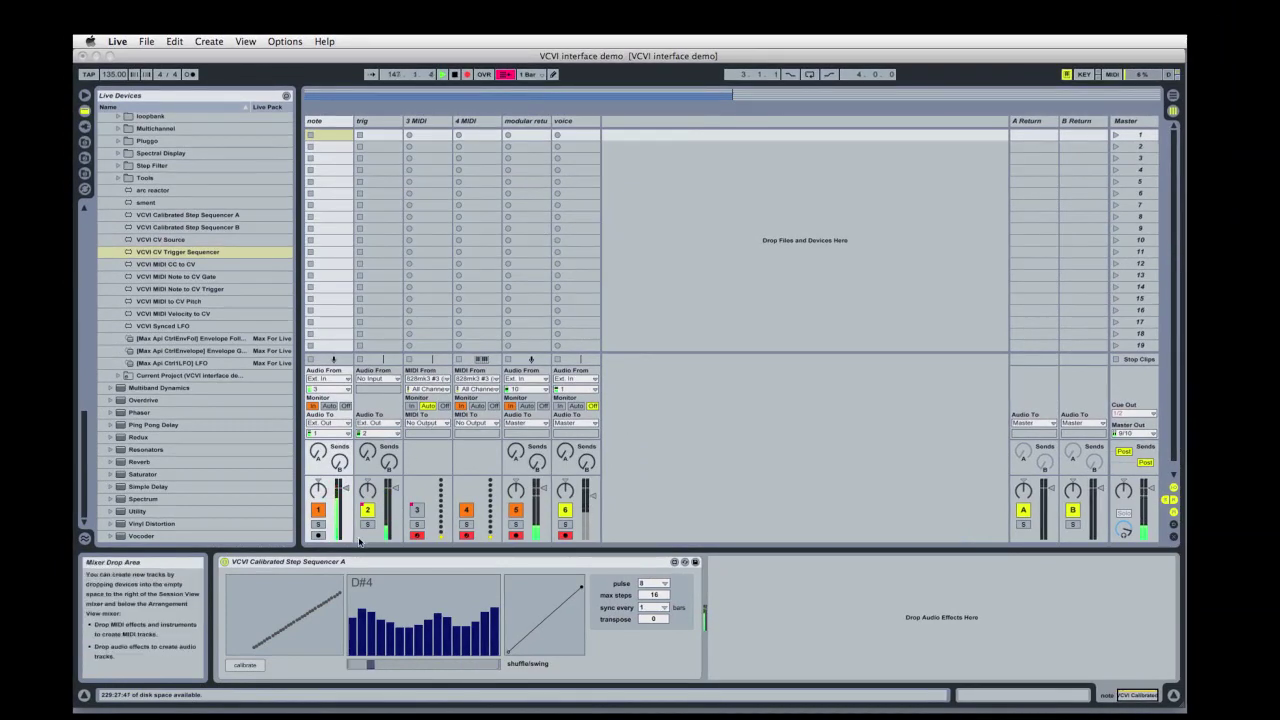
# Delete the step sequencer from the note track and view the VCVI MIDI Router on 4 MIDI.
pyautogui.press('Delete')
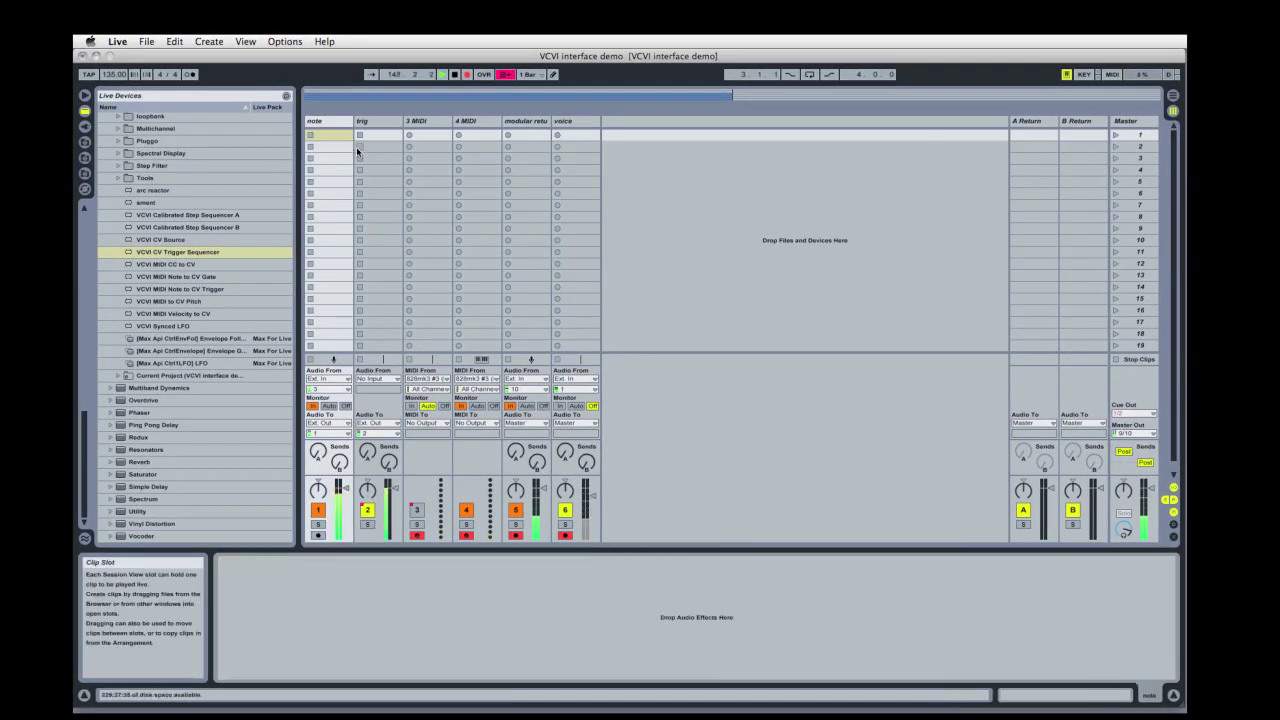
pyautogui.click(359, 137)
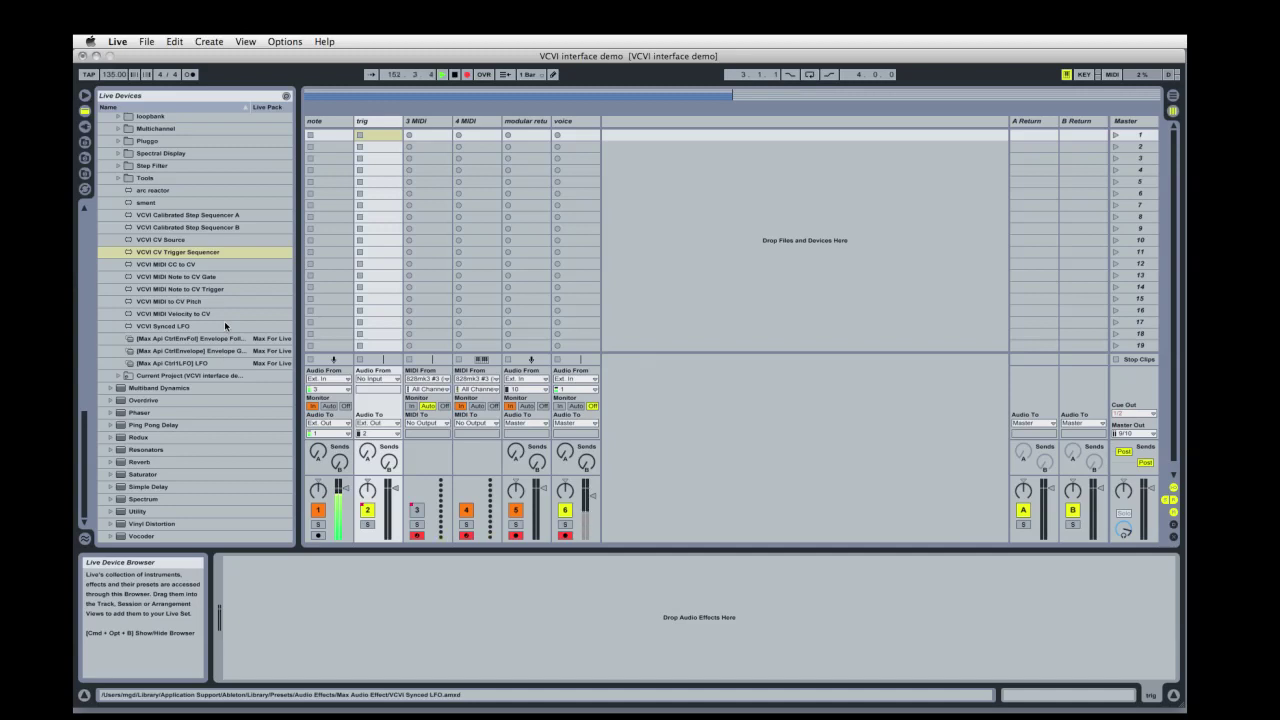
pyautogui.click(348, 311)
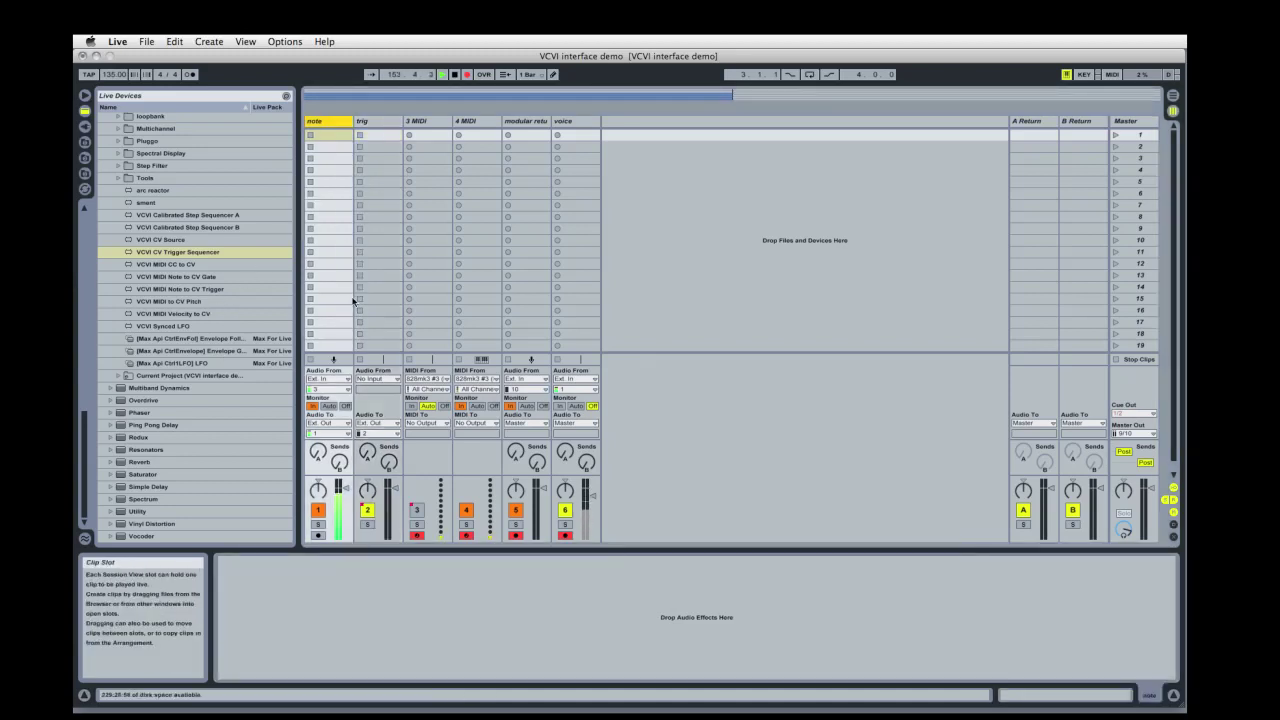
pyautogui.click(477, 122)
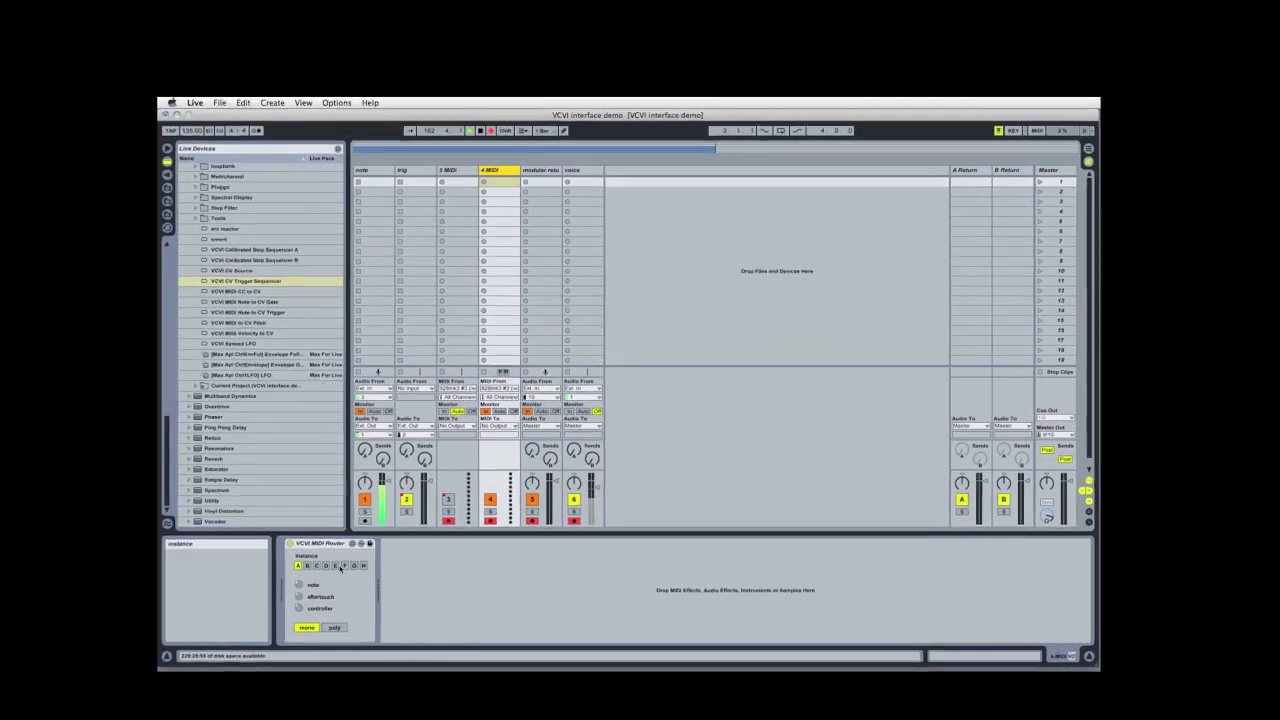
# Add VCVI MIDI to CV Pitch to the note track and calibrate it for instance A, voice 1.
pyautogui.click(375, 197)
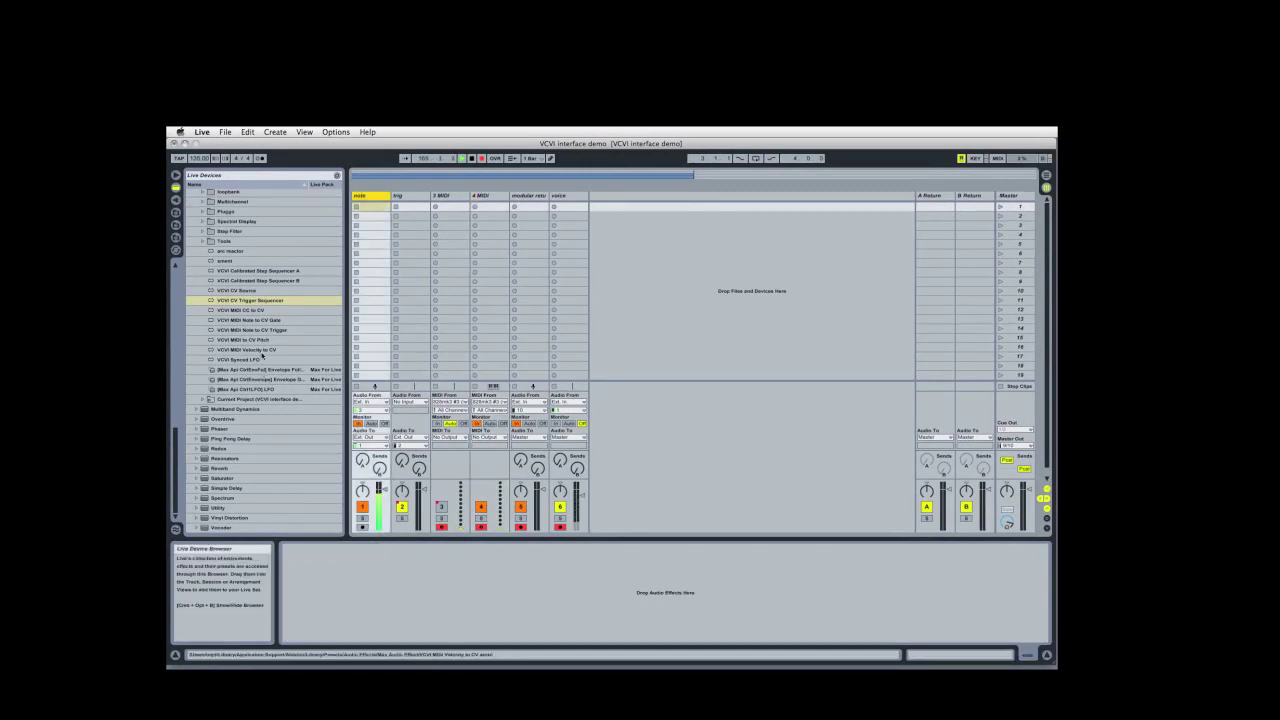
pyautogui.scroll(1, 267, 339)
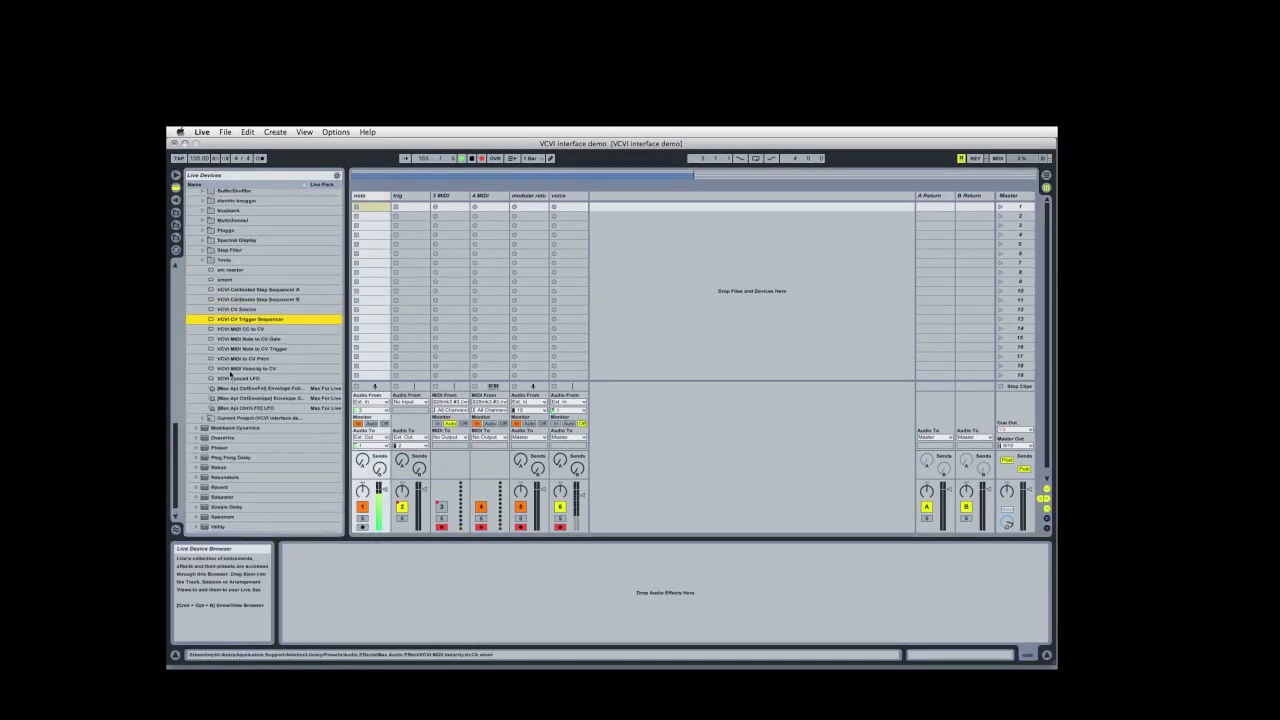
pyautogui.click(252, 359)
pyautogui.moveTo(252, 359); pyautogui.dragTo(356, 600)
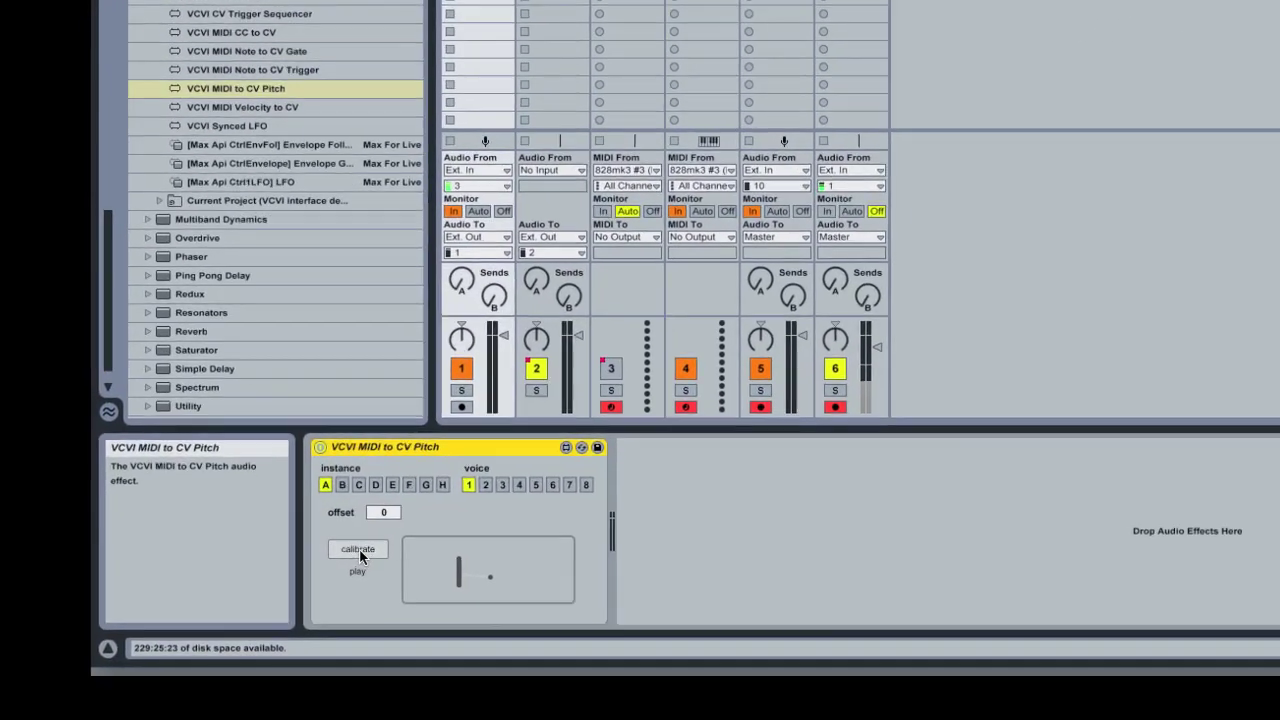
pyautogui.click(333, 576)
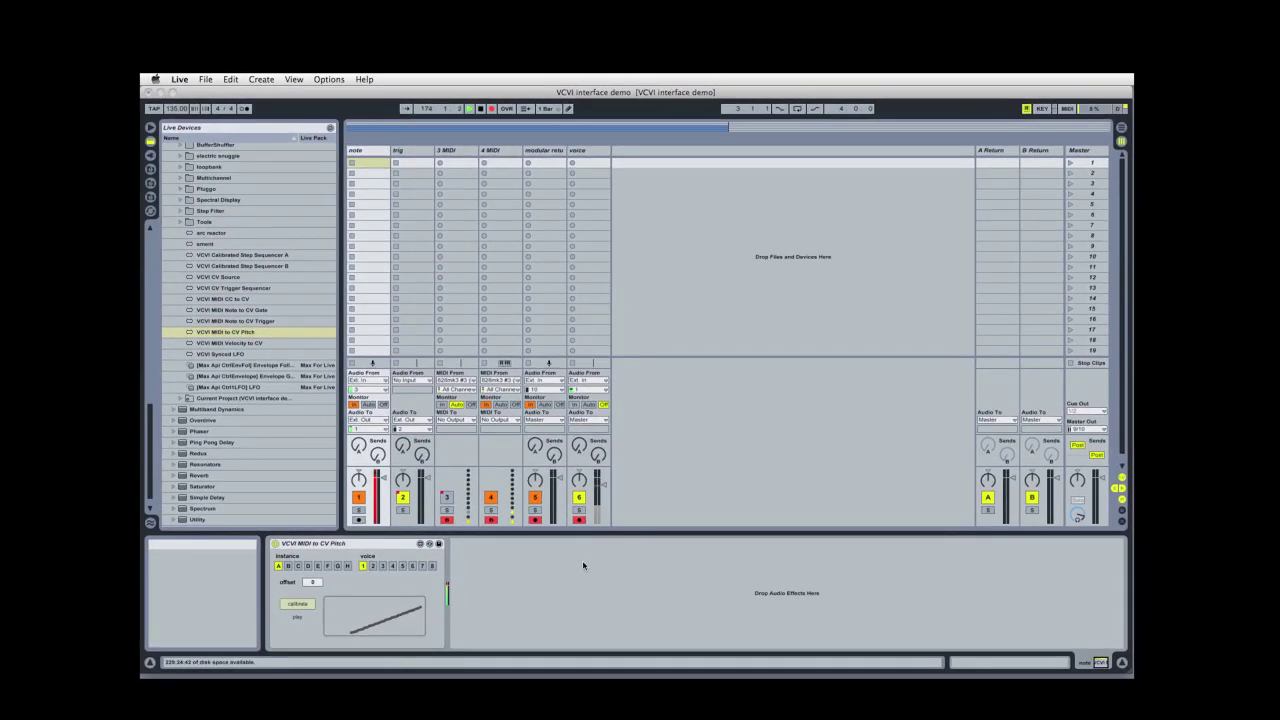
# Add VCVI MIDI Note to CV Gate, instance A voice 1, to the trig track.
pyautogui.click(407, 152)
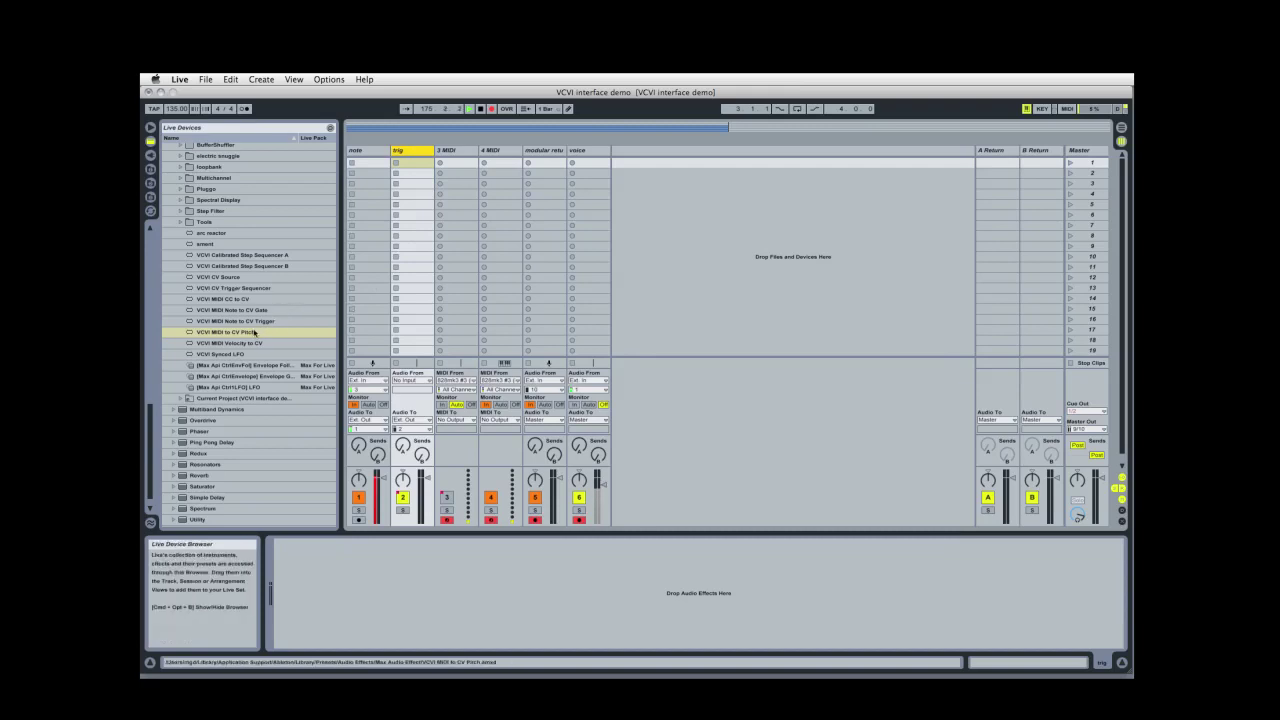
pyautogui.moveTo(216, 311); pyautogui.dragTo(340, 575)
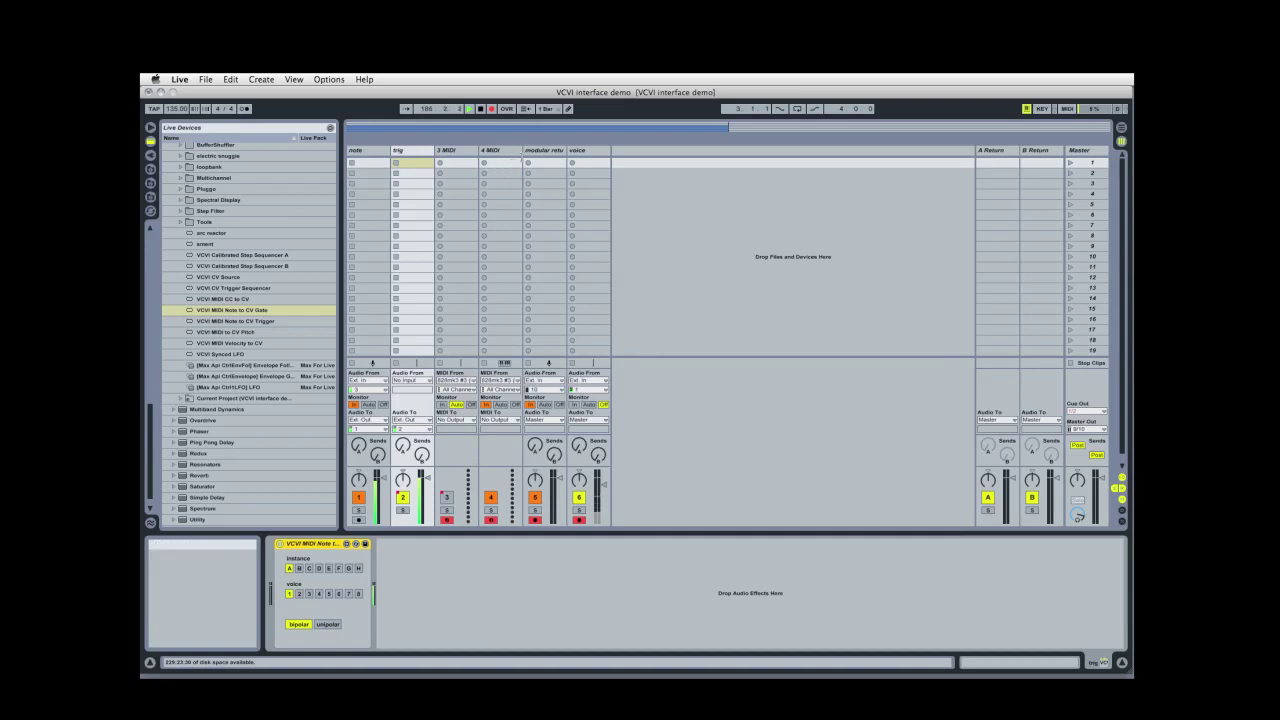
pyautogui.click(471, 151)
# Drop VCVI Saw Cloud from Max Instrument onto the 3 MIDI track, which becomes 3 VCVI Saw.
pyautogui.click(506, 151)
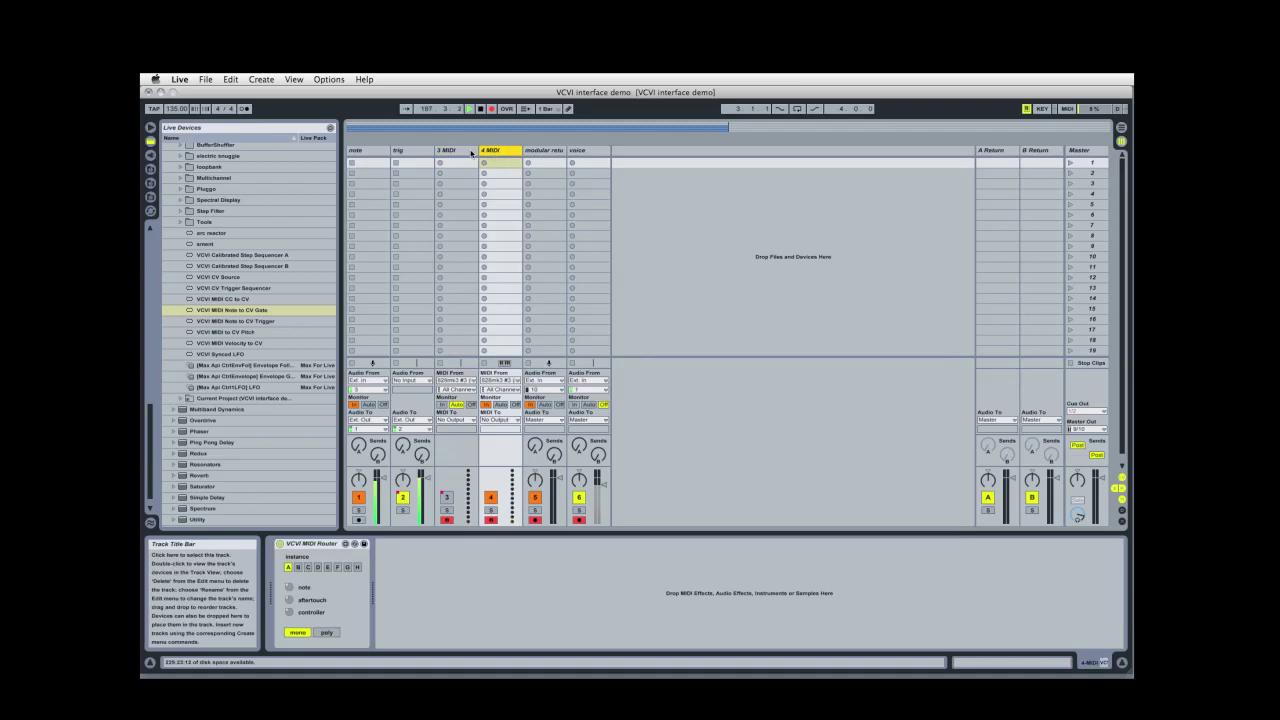
pyautogui.click(470, 152)
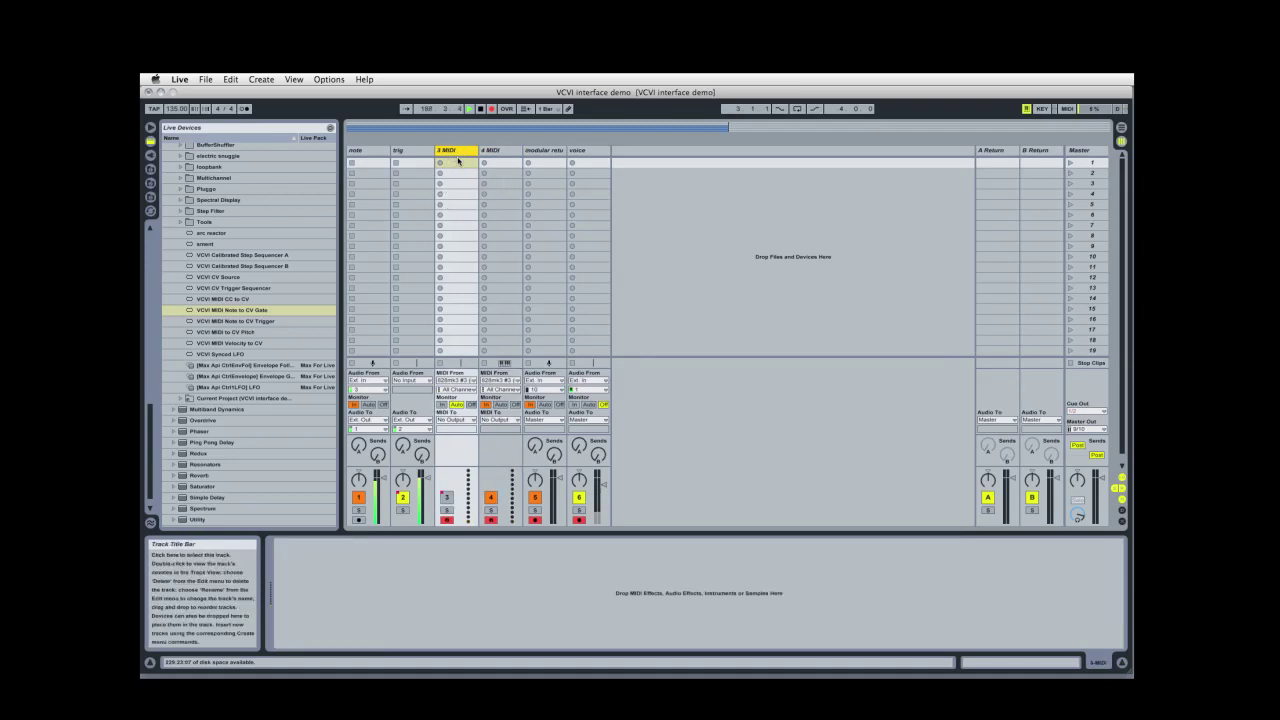
pyautogui.scroll(10, 300, 200)
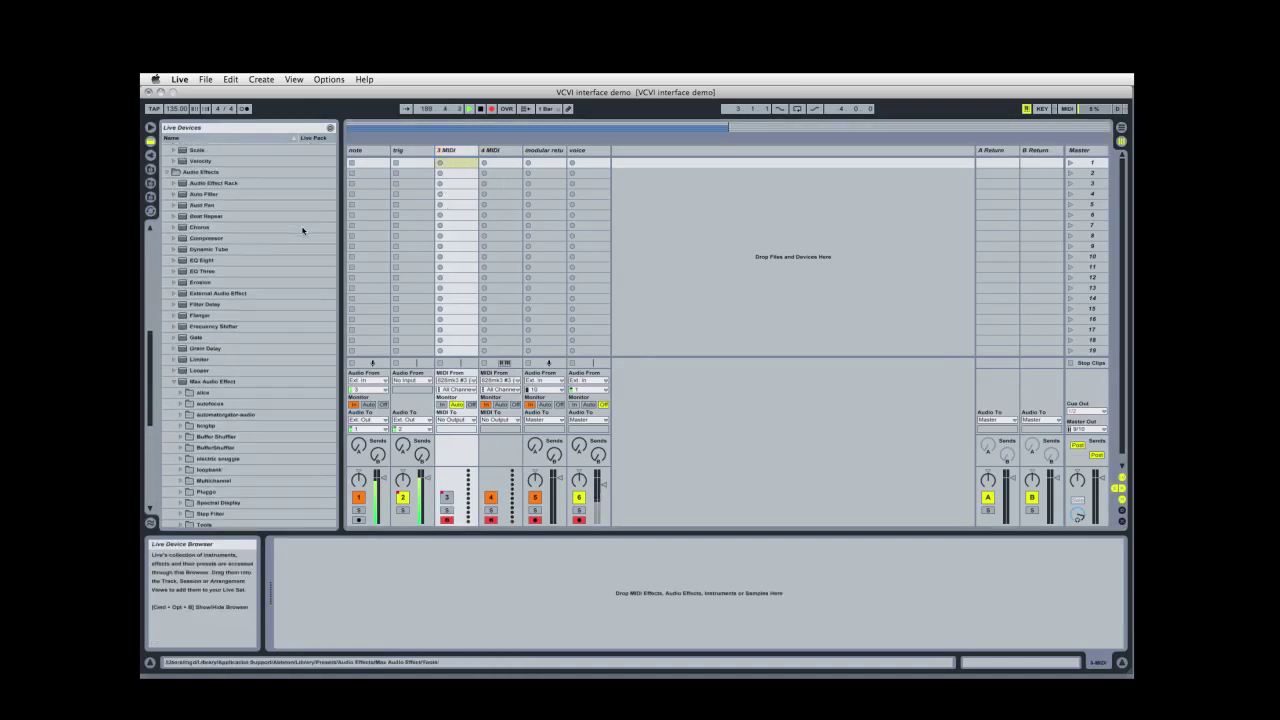
pyautogui.scroll(7, 305, 231)
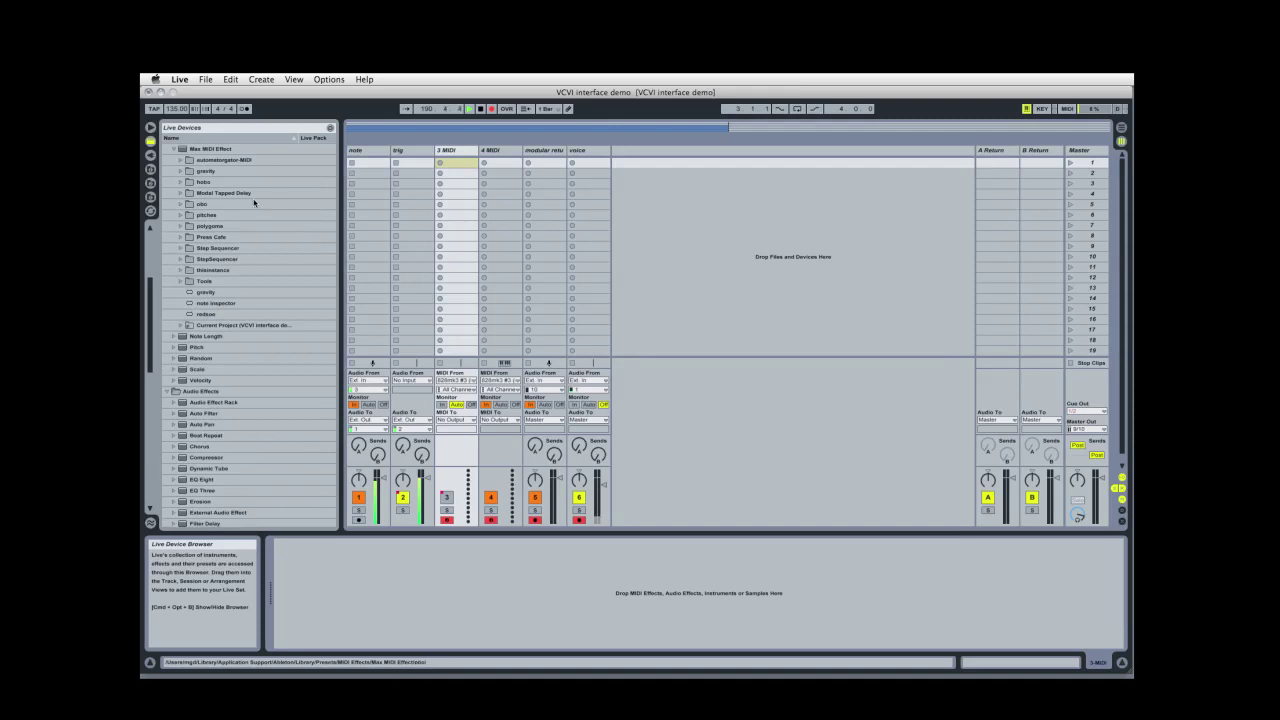
pyautogui.scroll(-4, 245, 228)
pyautogui.scroll(7, 248, 219)
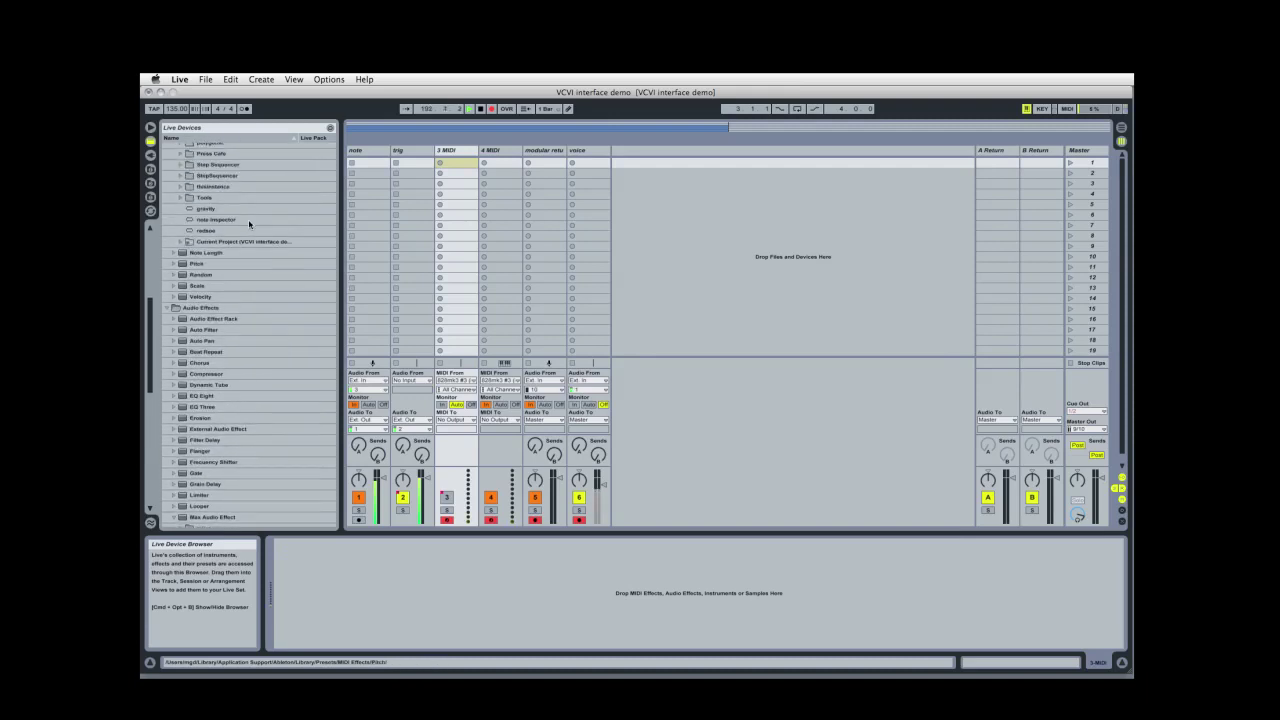
pyautogui.scroll(5, 228, 301)
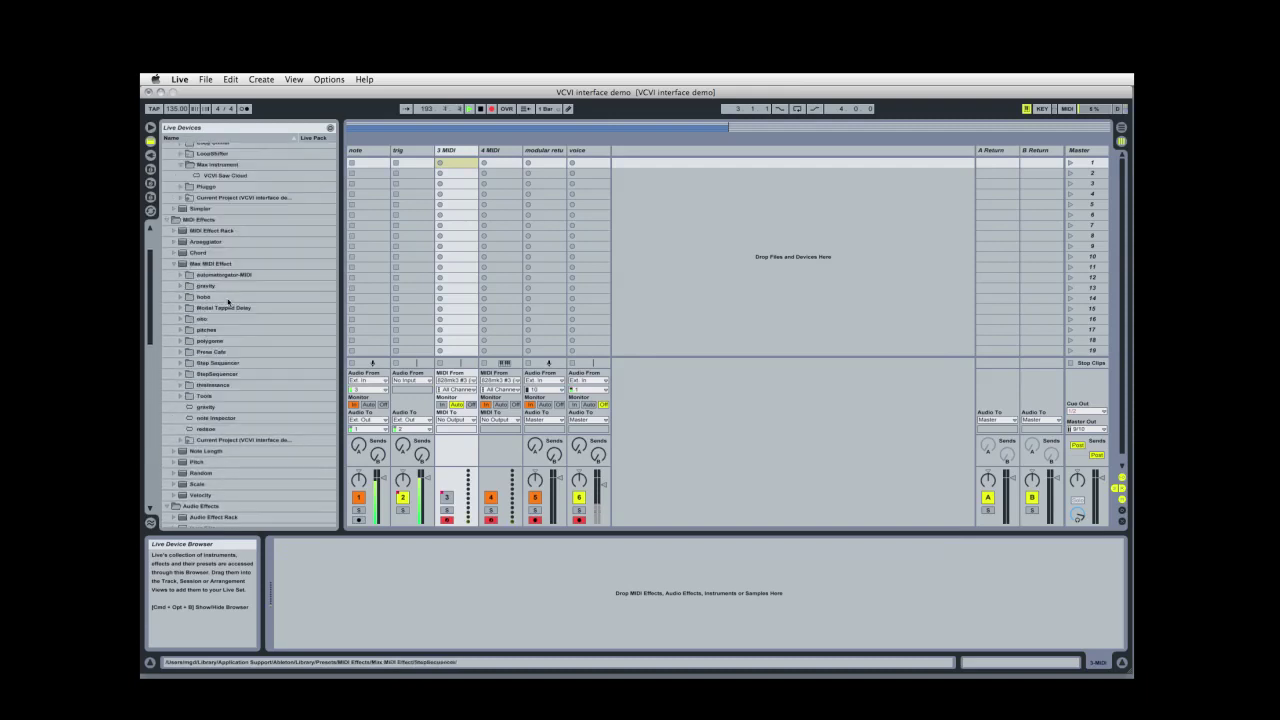
pyautogui.moveTo(223, 248); pyautogui.dragTo(345, 583)
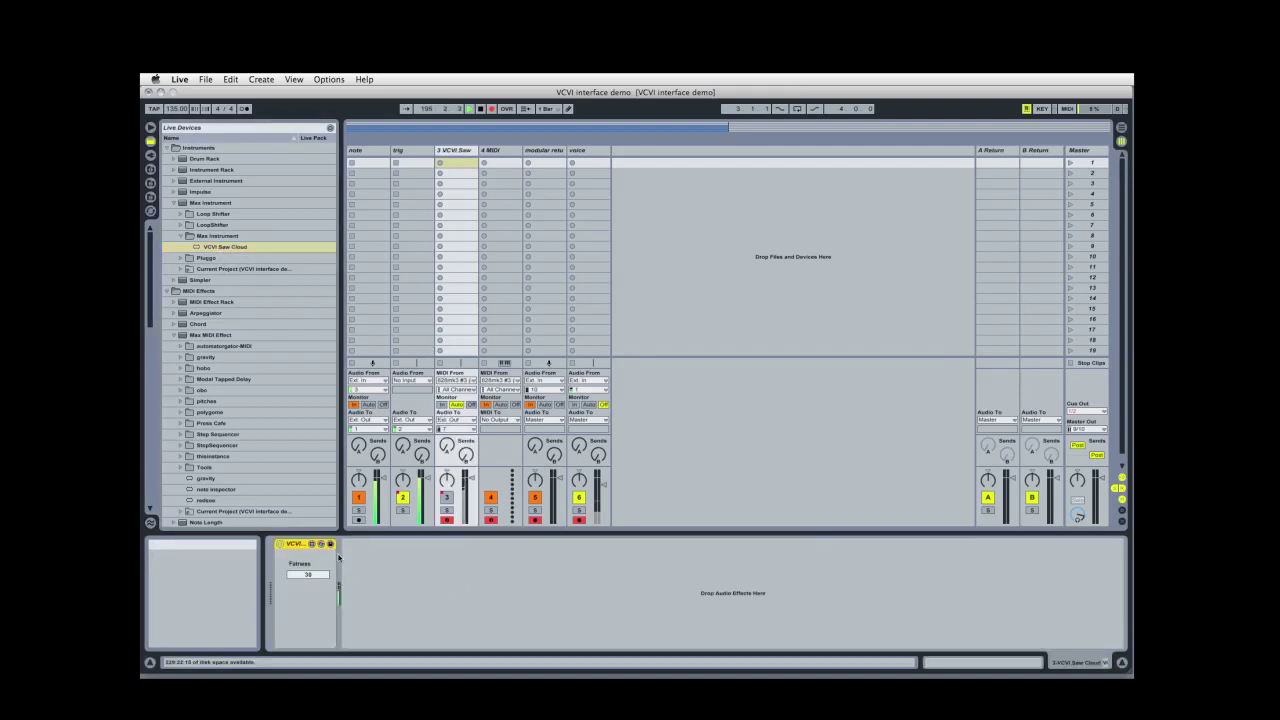